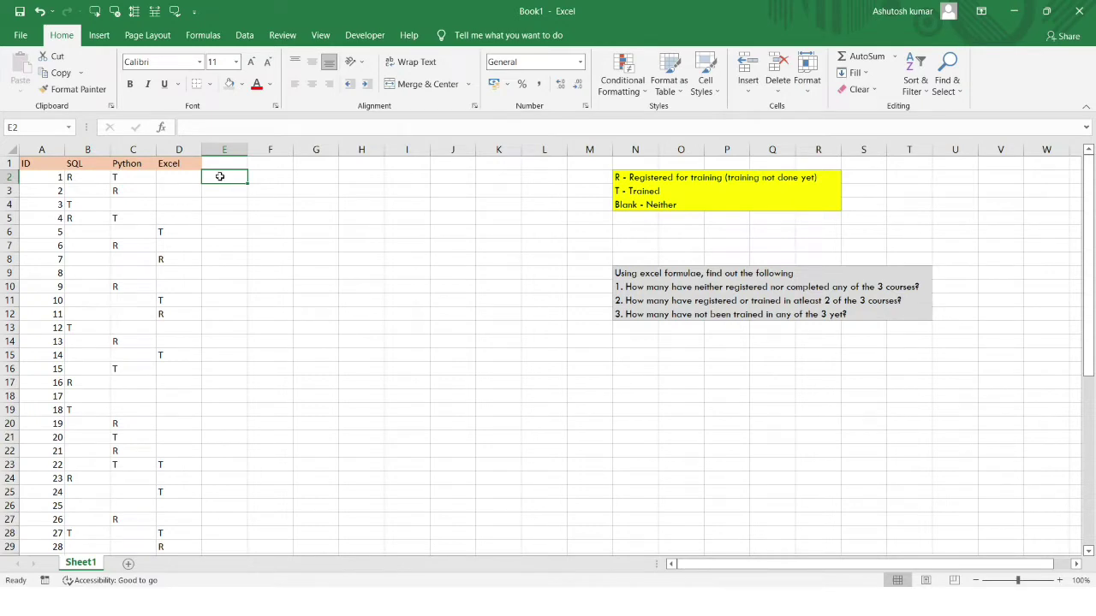
- Examine the training table's range and its ID, SQL, Python and Excel headers
click(206, 220)
click(39, 159)
drag(38, 159, 179, 479)
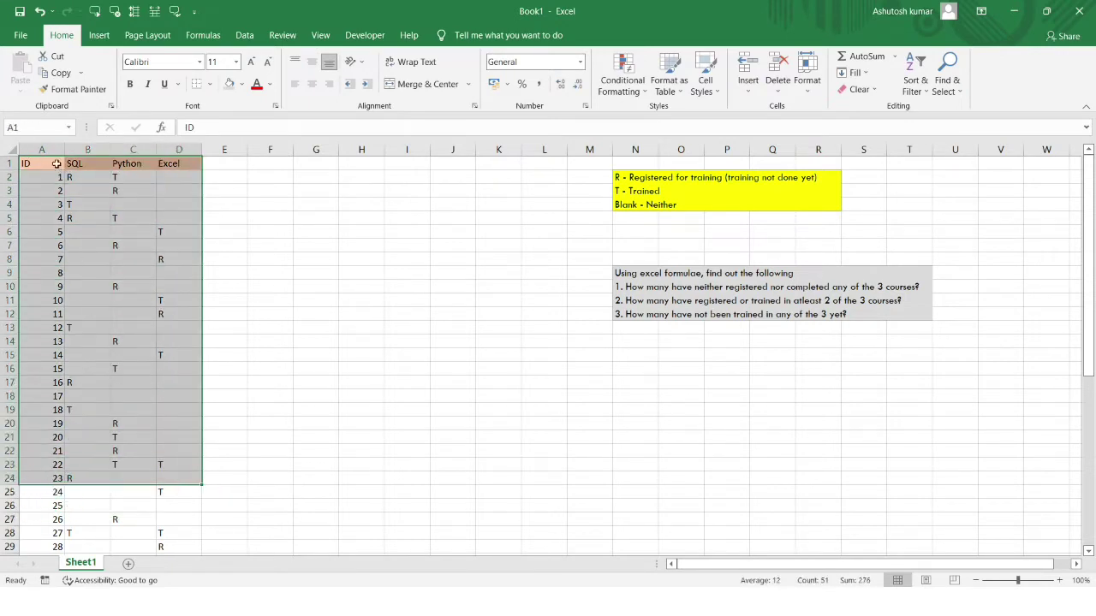
click(82, 163)
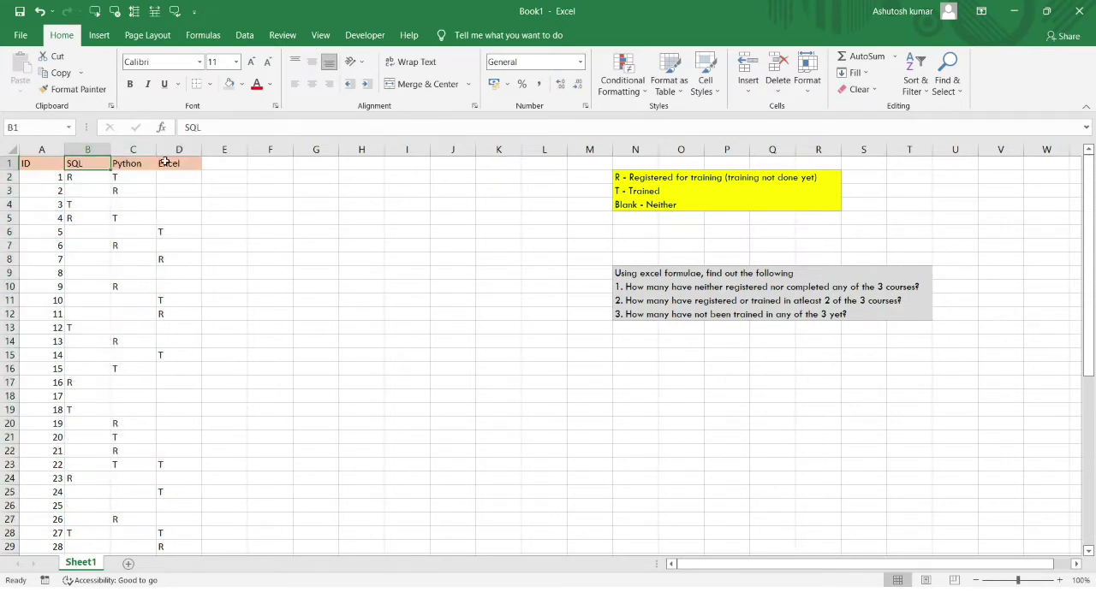
click(164, 162)
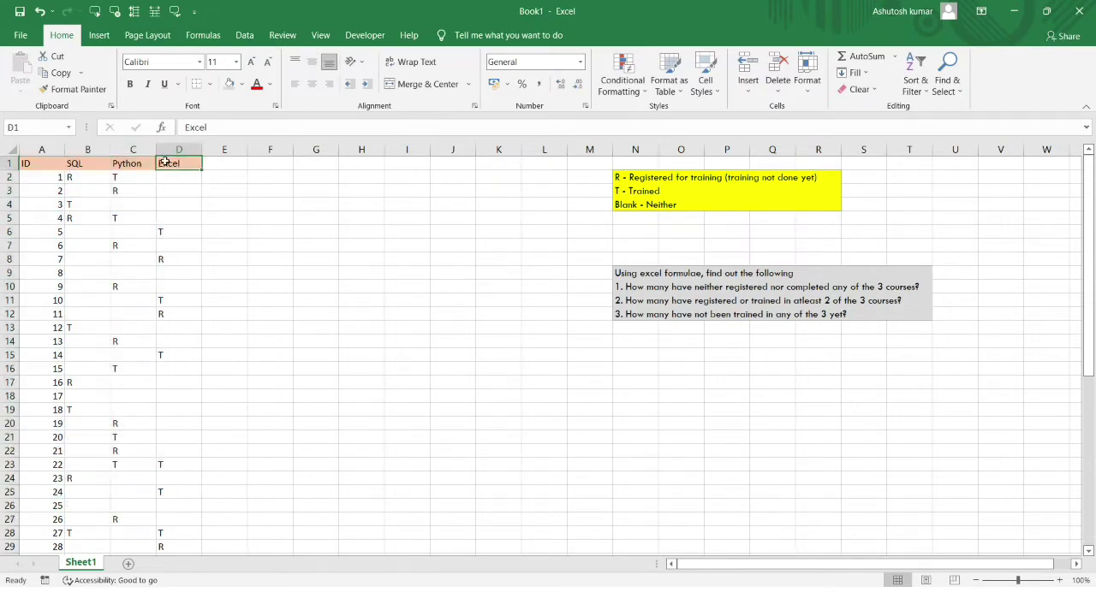
click(52, 166)
drag(53, 166, 176, 517)
click(209, 398)
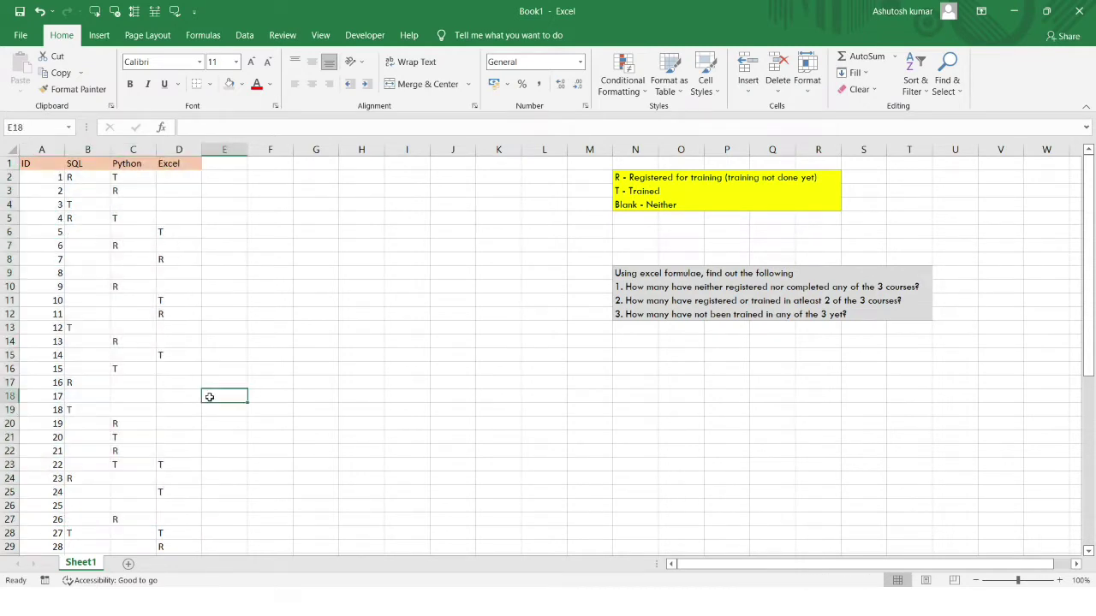
- Examine the ID column and the entries recorded for each ID in the course columns
click(36, 151)
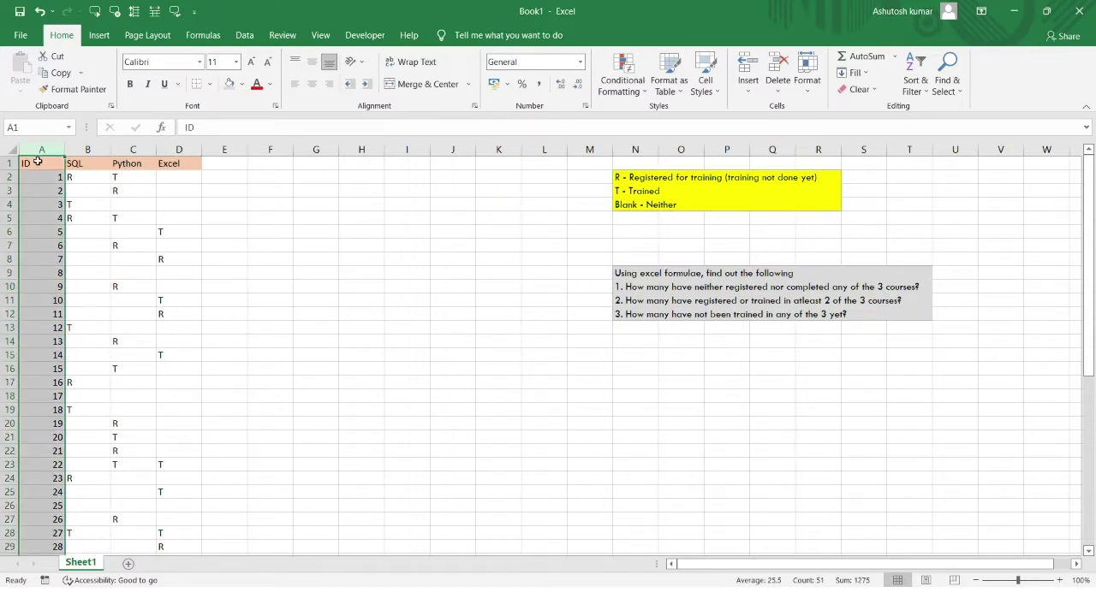
click(38, 162)
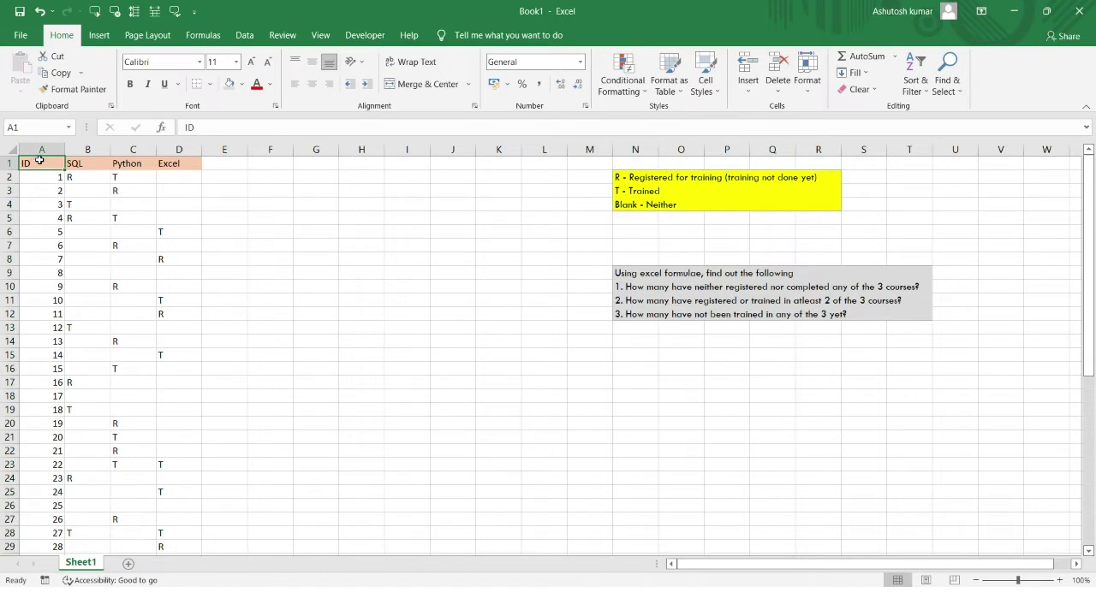
drag(40, 160, 40, 514)
click(253, 385)
scroll(237, 374, up, 2)
click(85, 177)
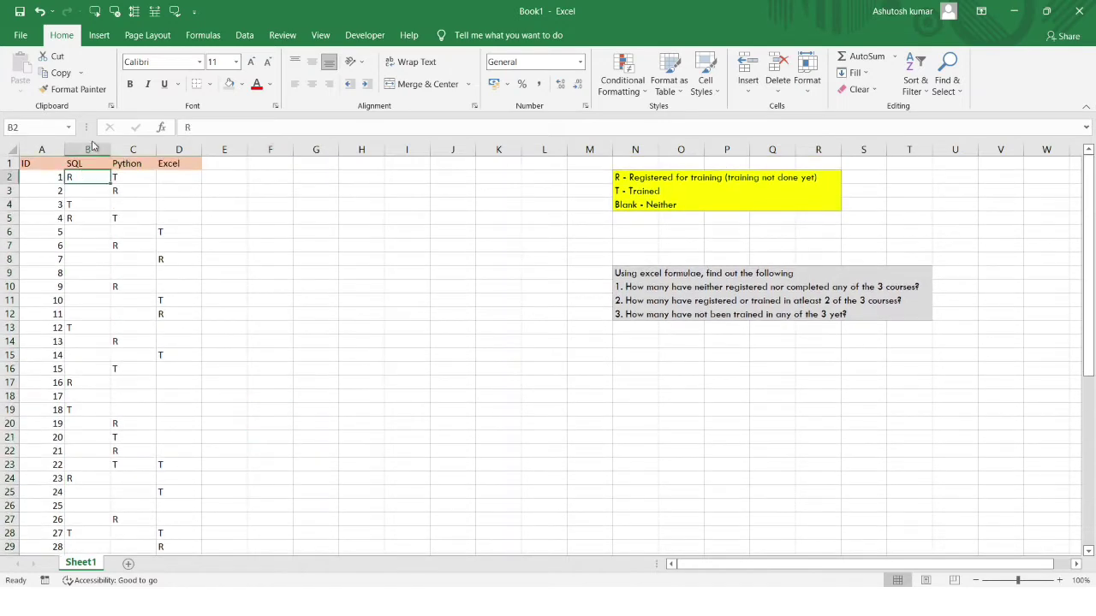
click(93, 144)
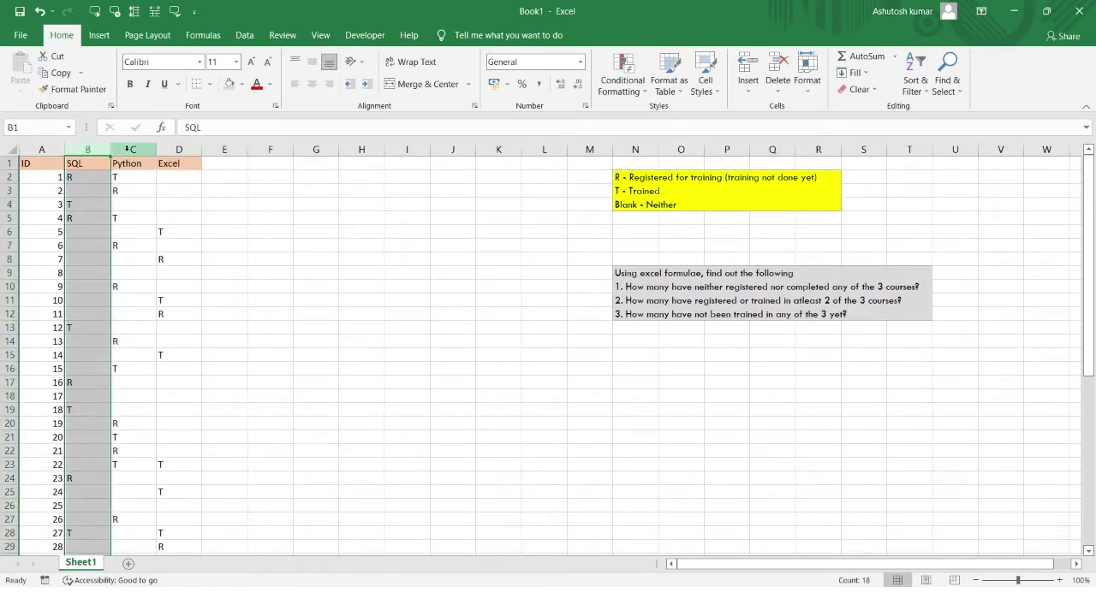
click(128, 149)
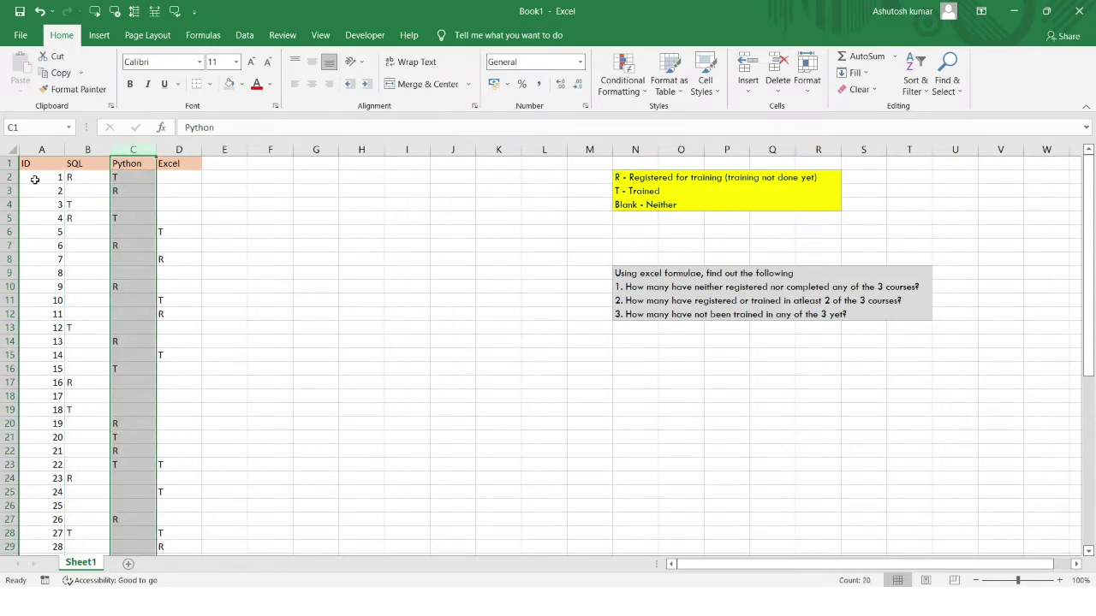
click(103, 169)
drag(103, 169, 157, 471)
click(113, 353)
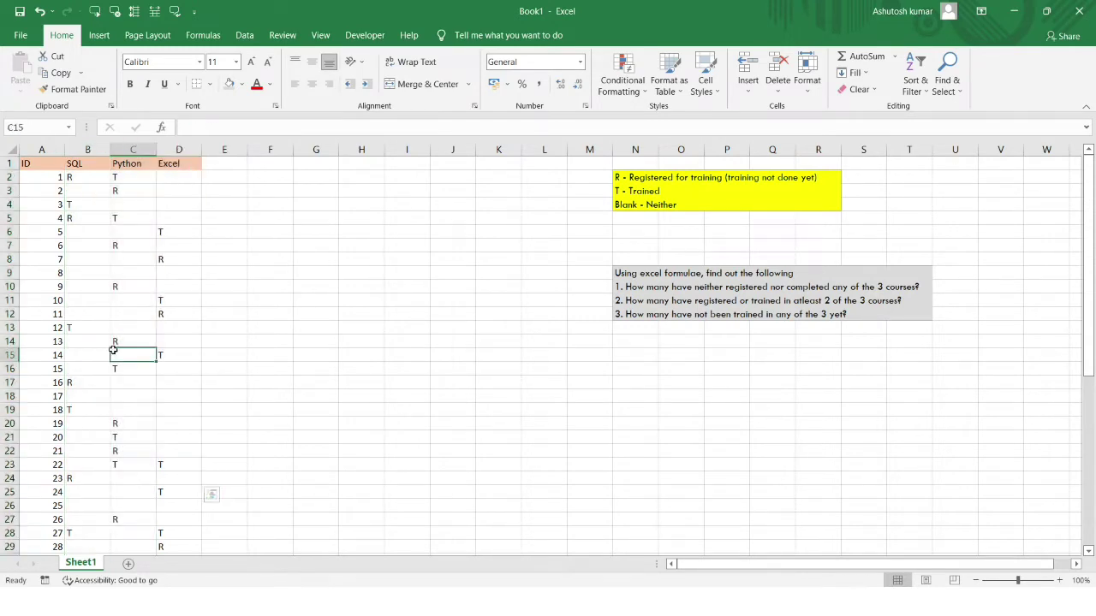
click(90, 291)
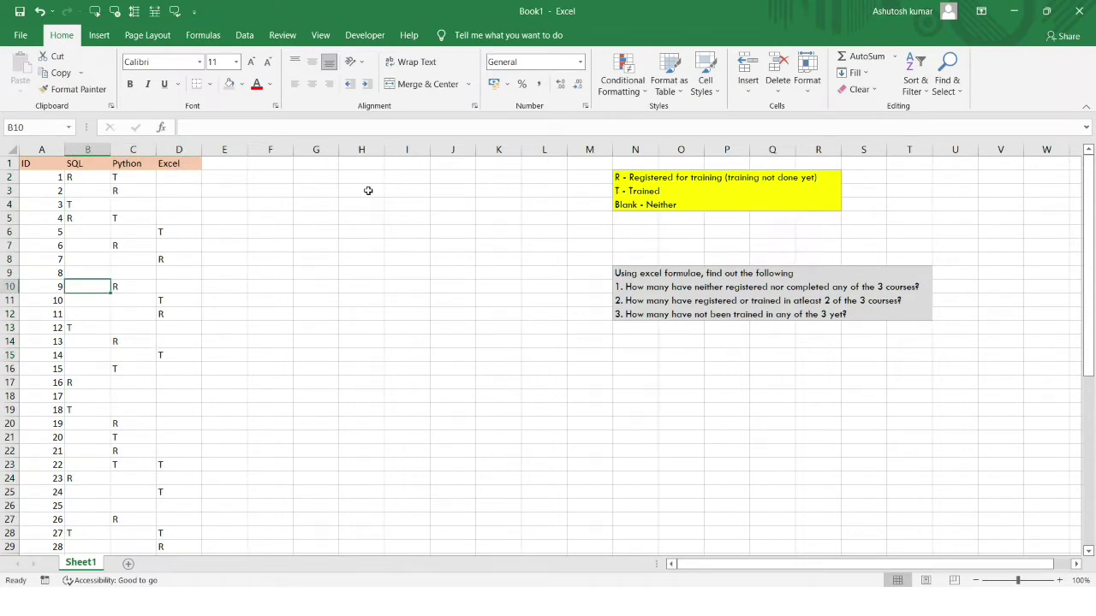
- Compare the course entries for IDs 1 and 2 with the yellow legend explaining R, T and Blank
click(78, 182)
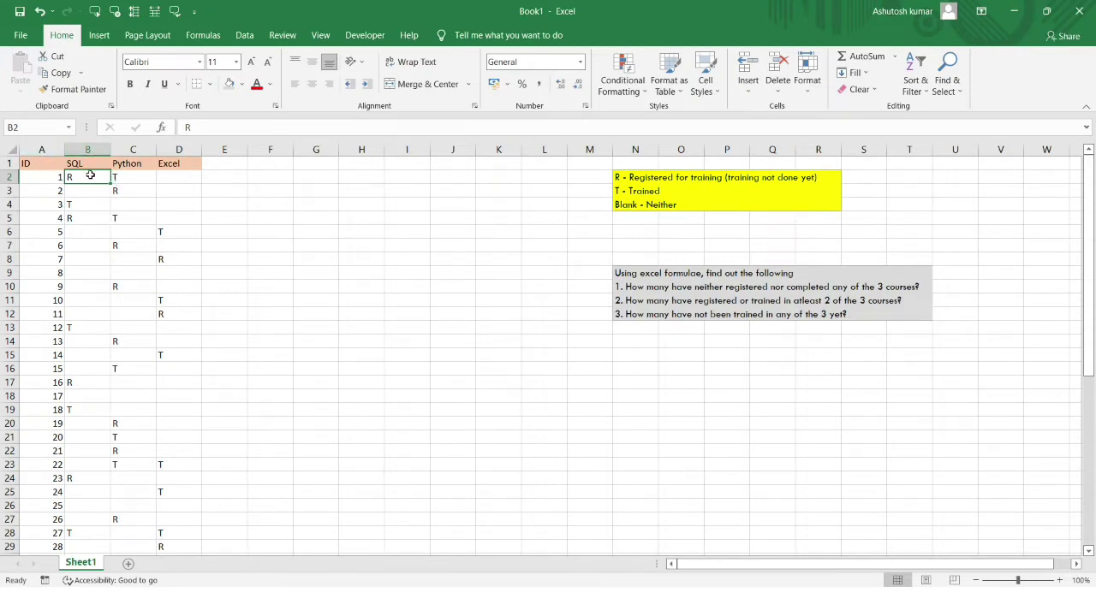
click(35, 193)
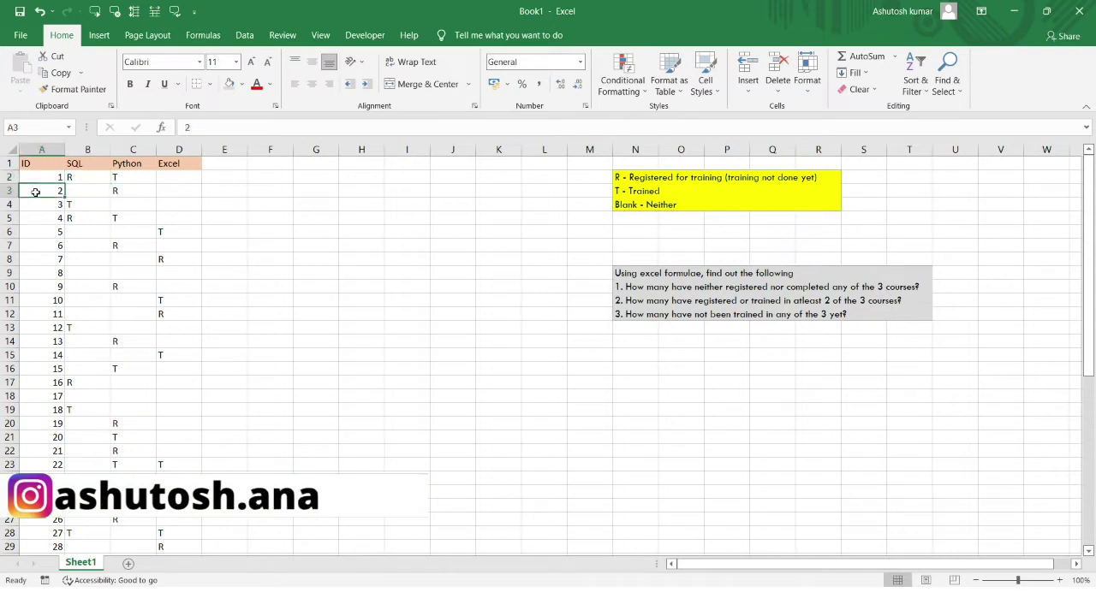
click(135, 188)
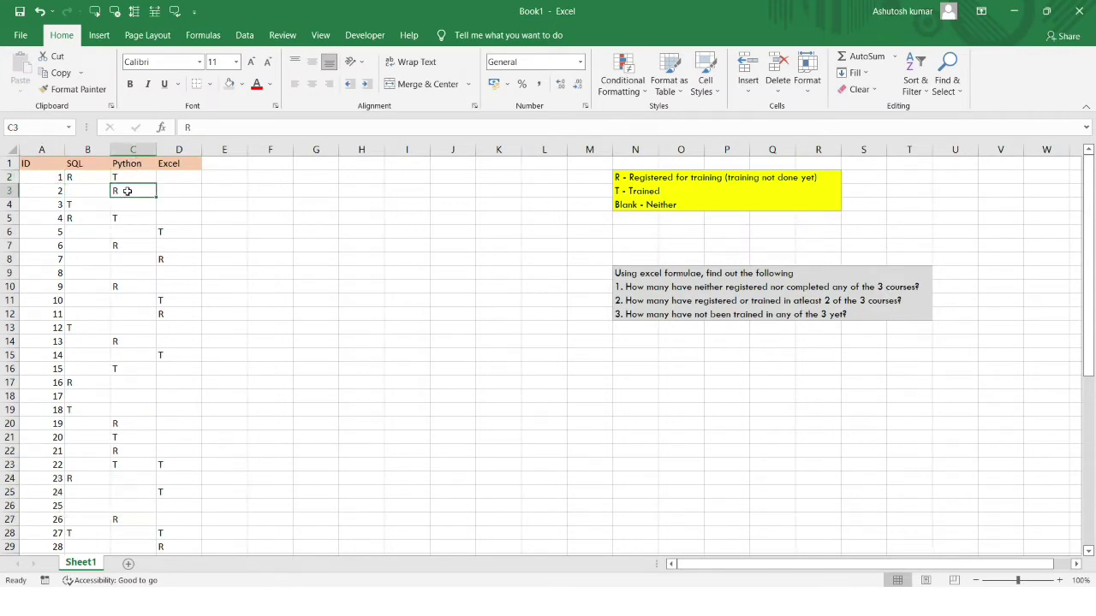
click(674, 202)
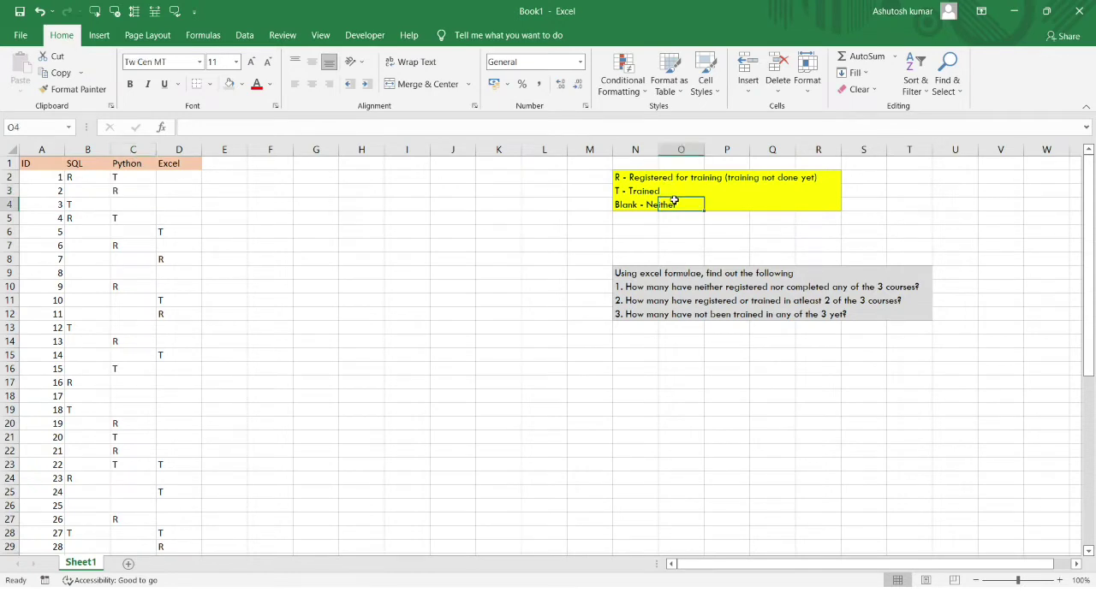
click(183, 176)
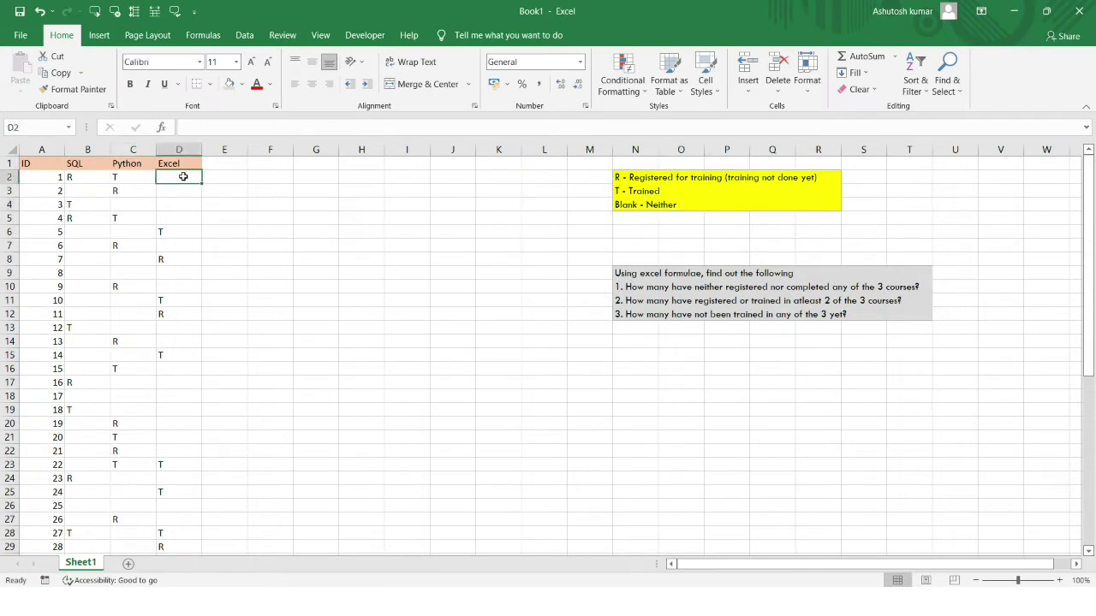
click(73, 177)
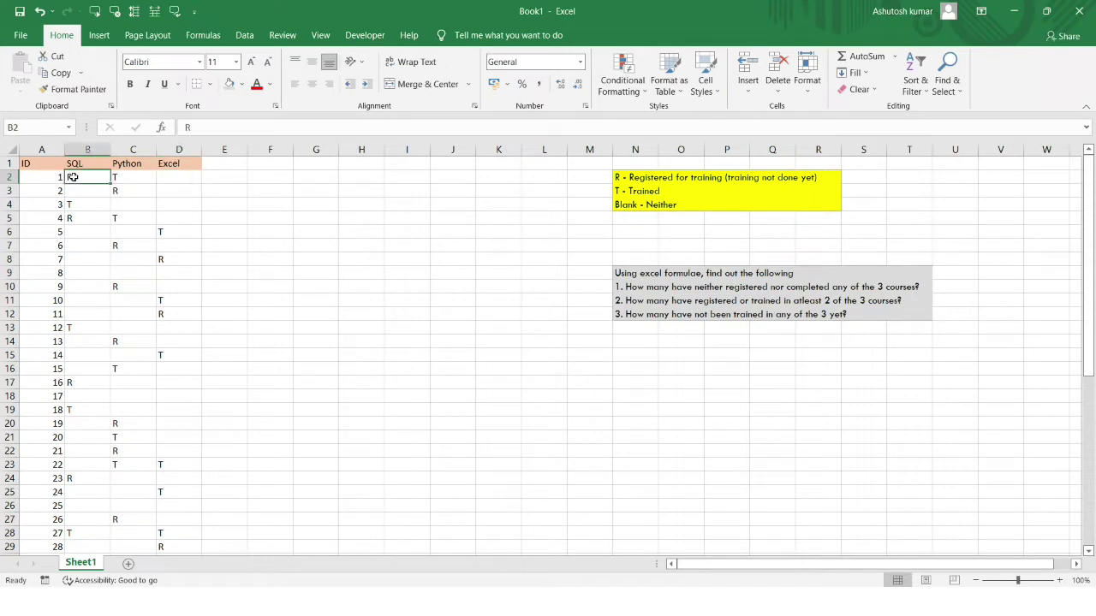
click(159, 177)
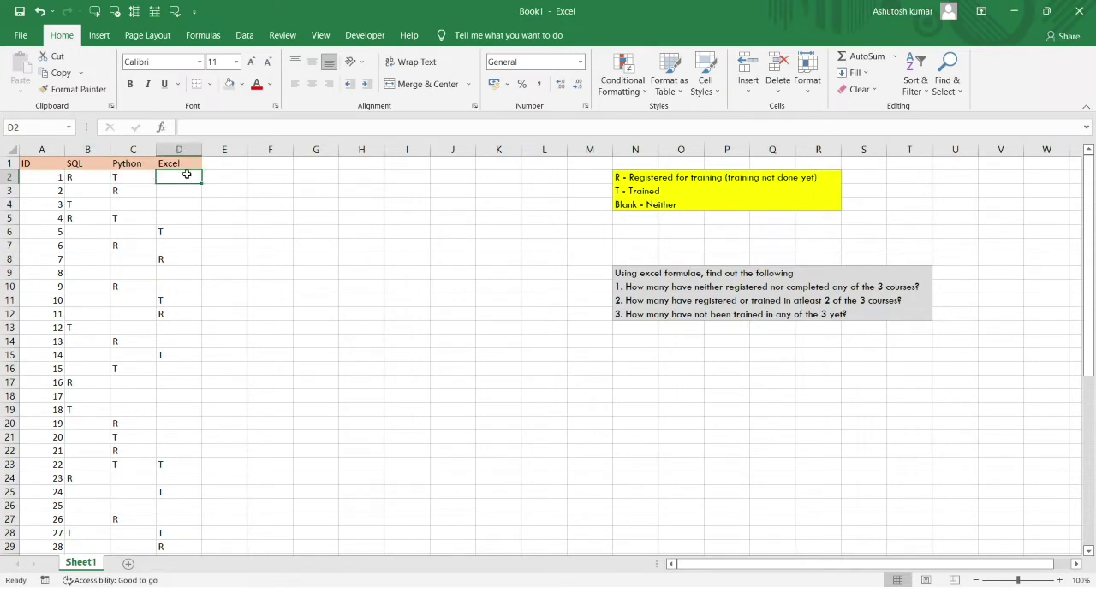
click(640, 192)
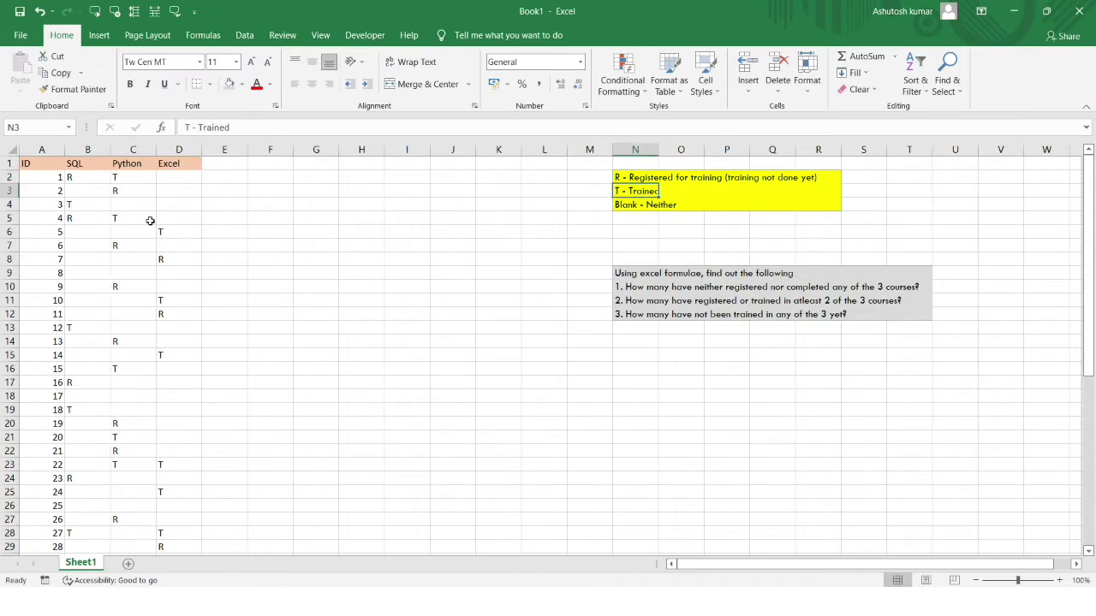
click(124, 149)
click(191, 178)
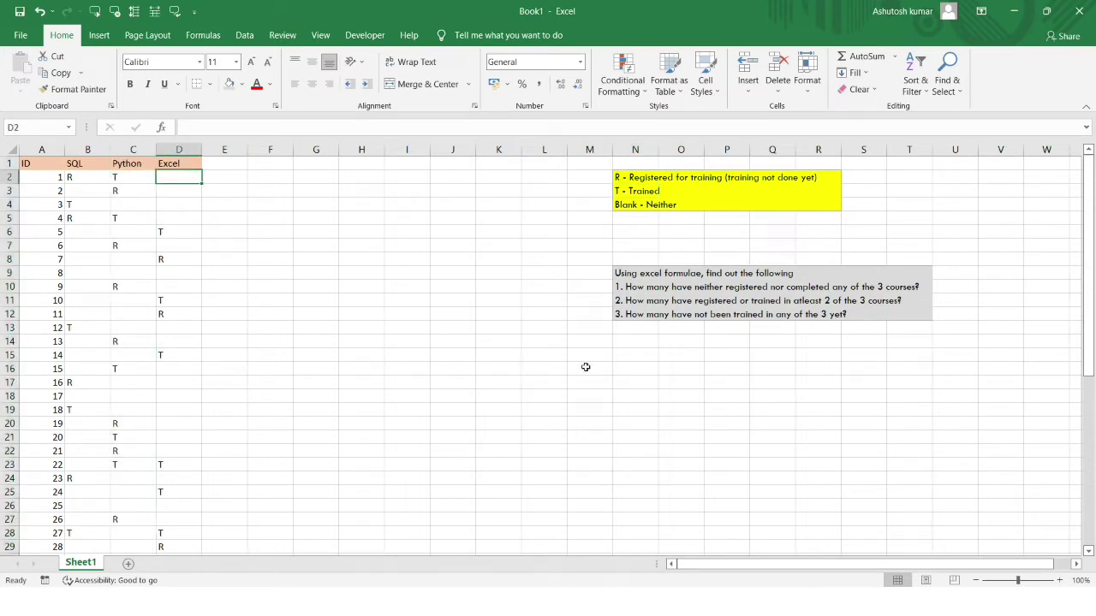
- Read the three questions in the grey block N9:T12 alongside the training table and the legend
click(637, 275)
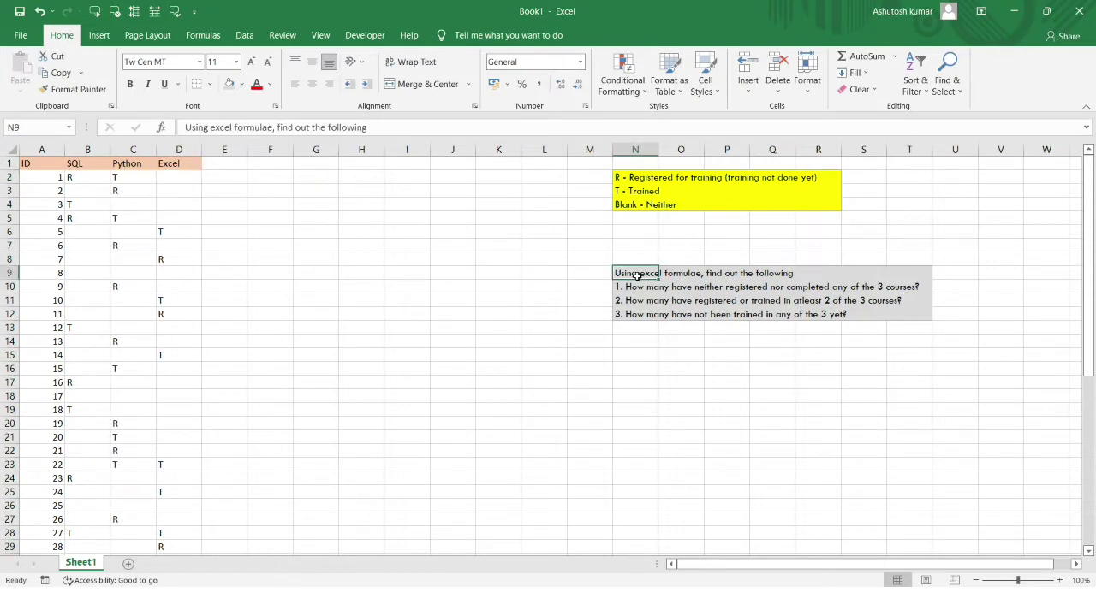
drag(637, 275, 893, 310)
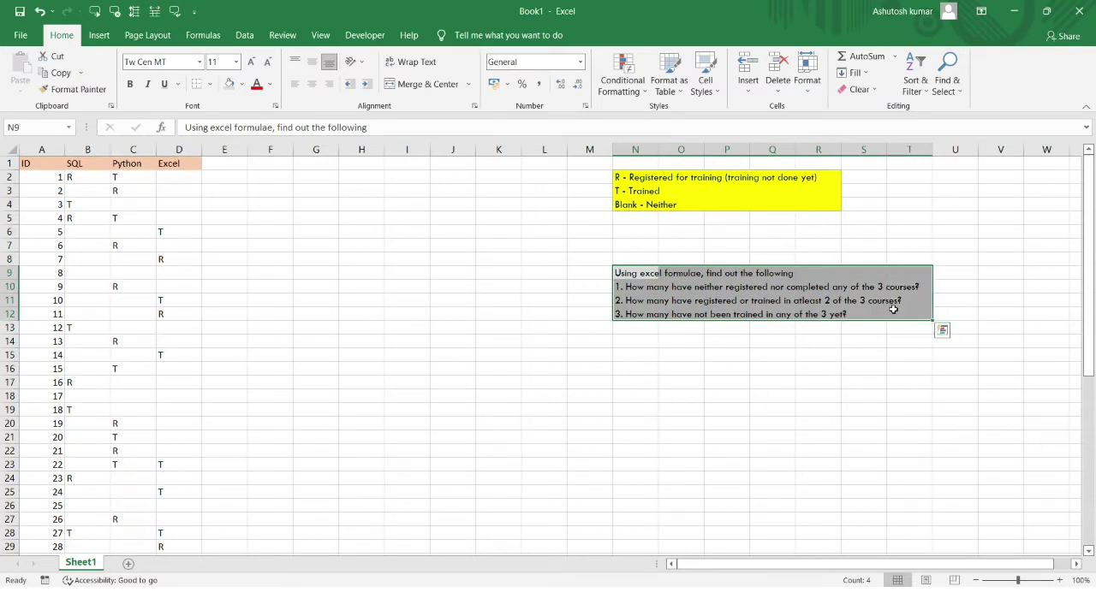
click(625, 273)
drag(625, 273, 895, 314)
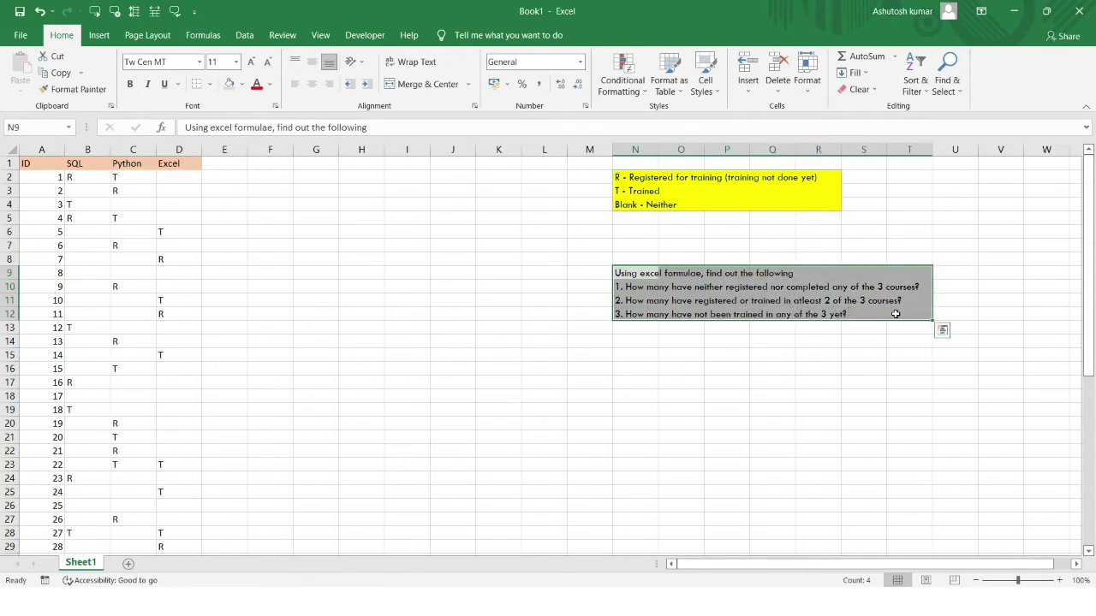
click(627, 273)
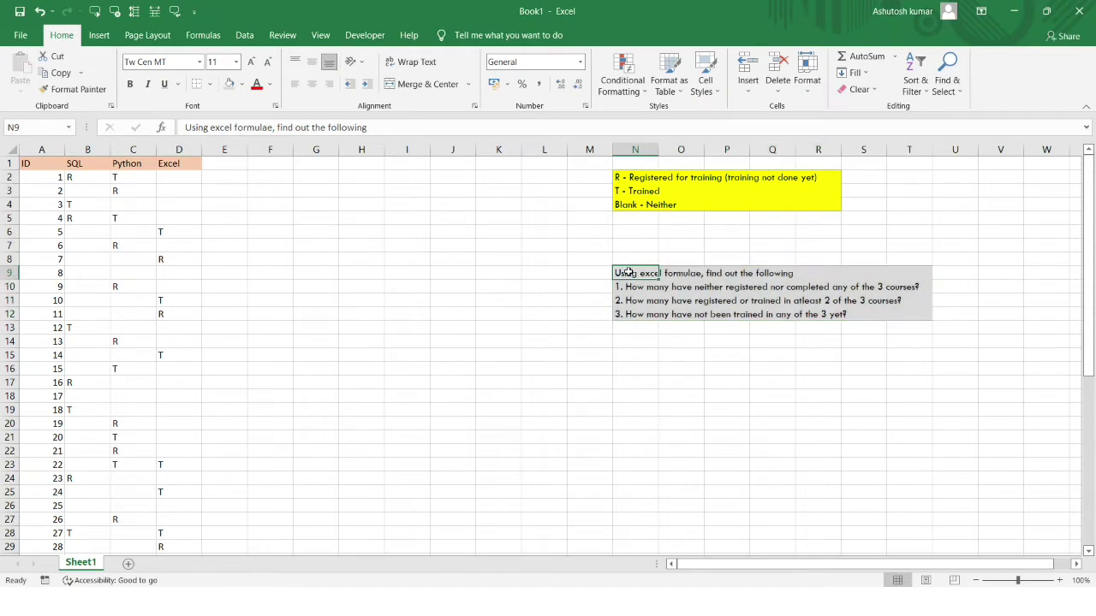
drag(627, 273, 931, 313)
click(955, 301)
scroll(964, 302, up, 2)
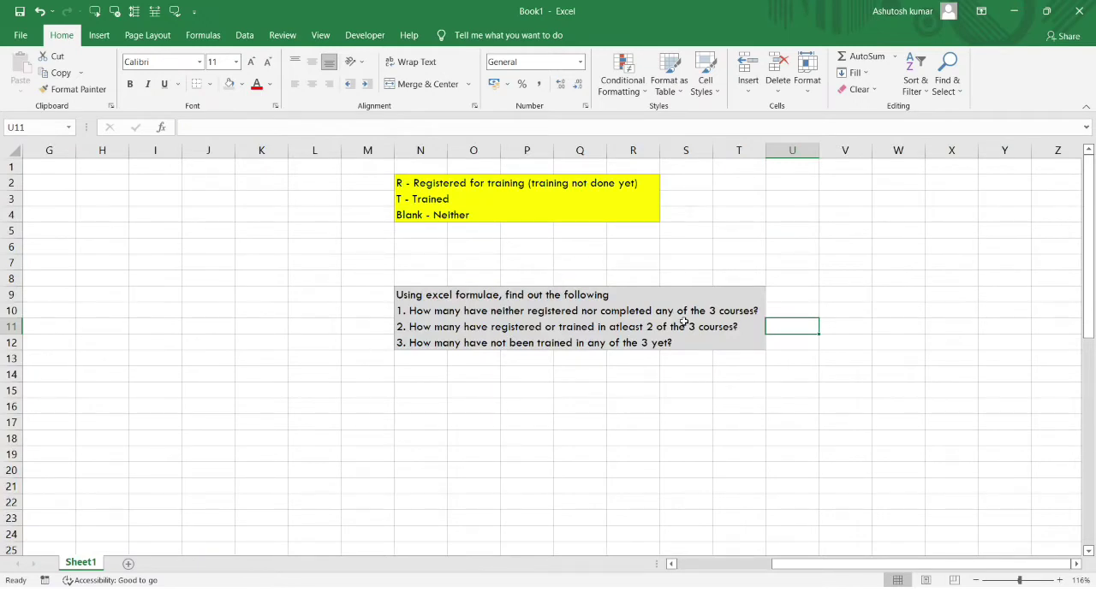
scroll(685, 321, left, 3)
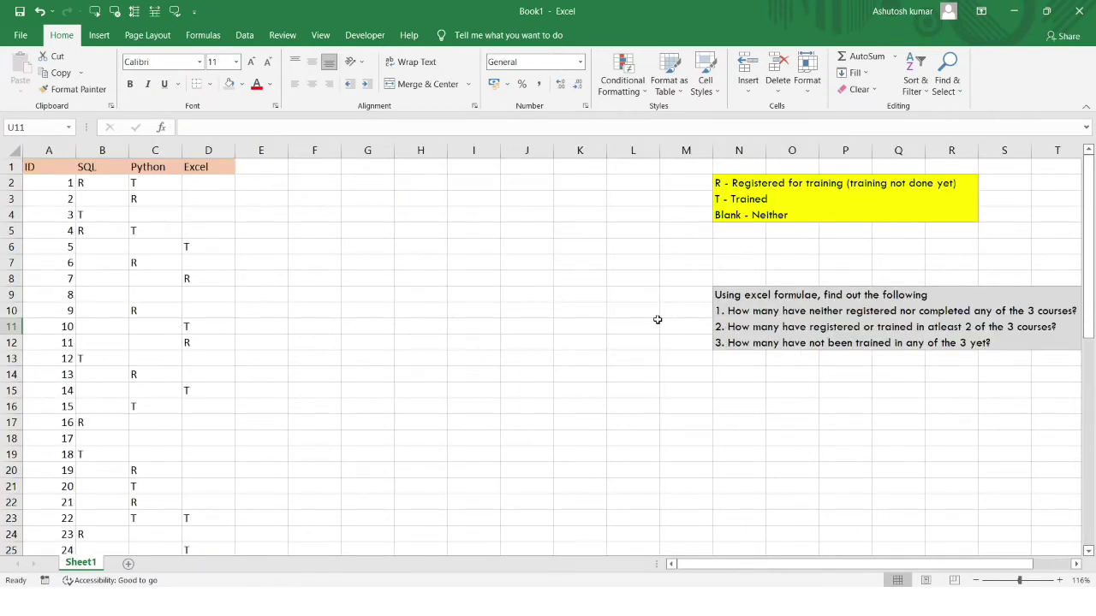
scroll(591, 317, right, 3)
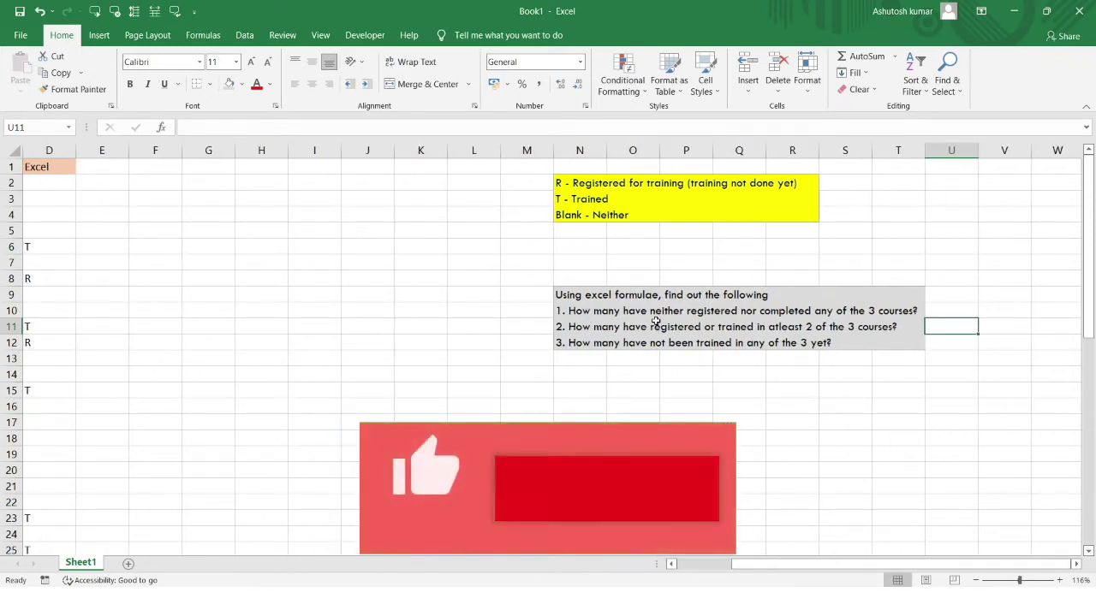
scroll(655, 321, down, 3)
scroll(655, 321, up, 5)
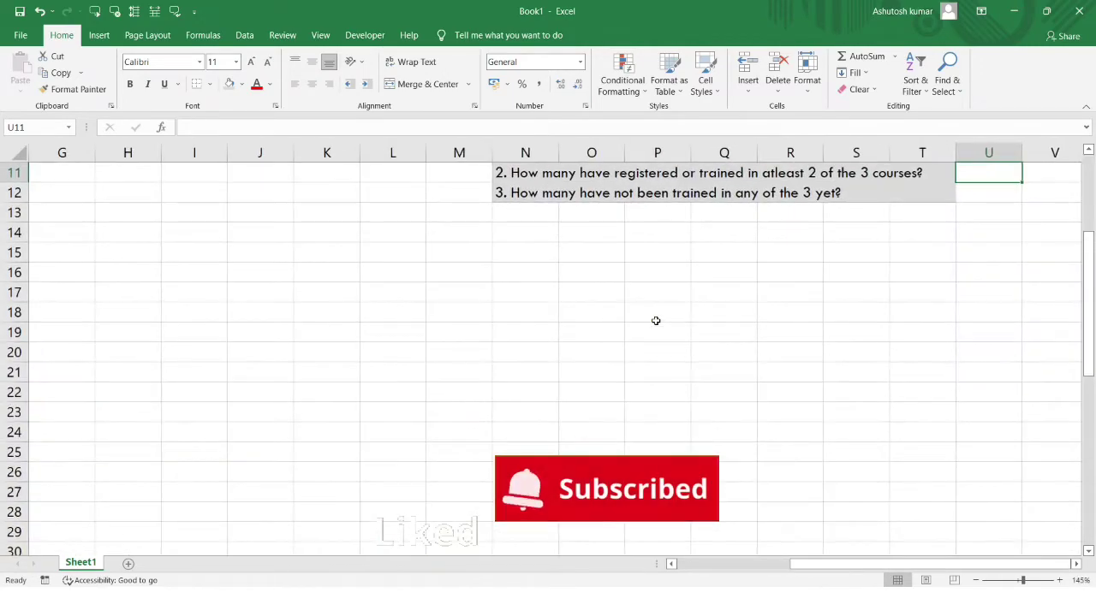
scroll(393, 256, up, 4)
scroll(393, 256, left, 3)
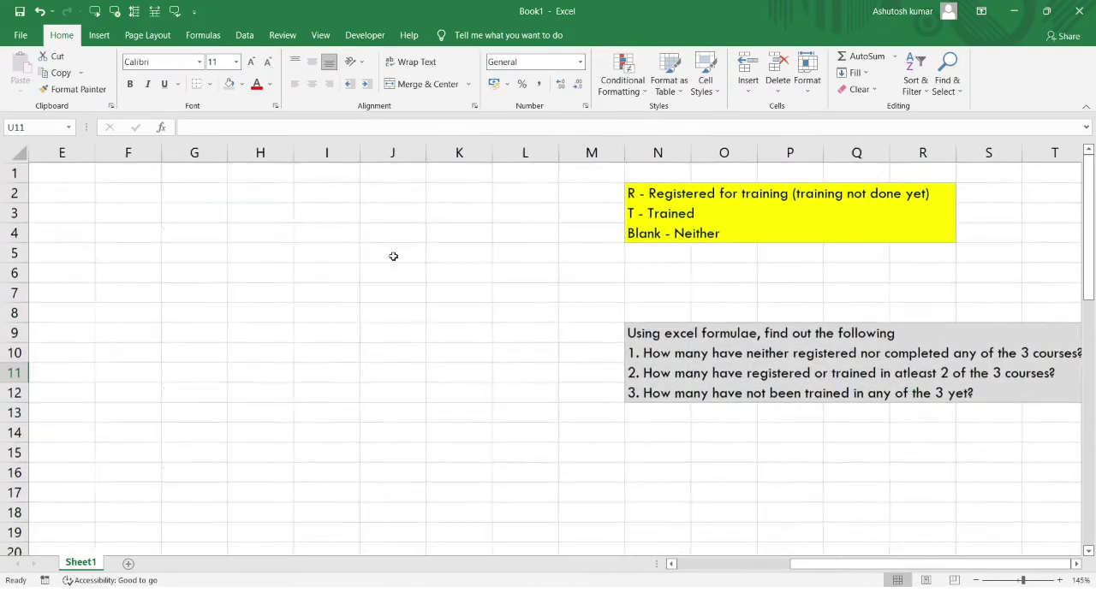
scroll(393, 256, down, 3)
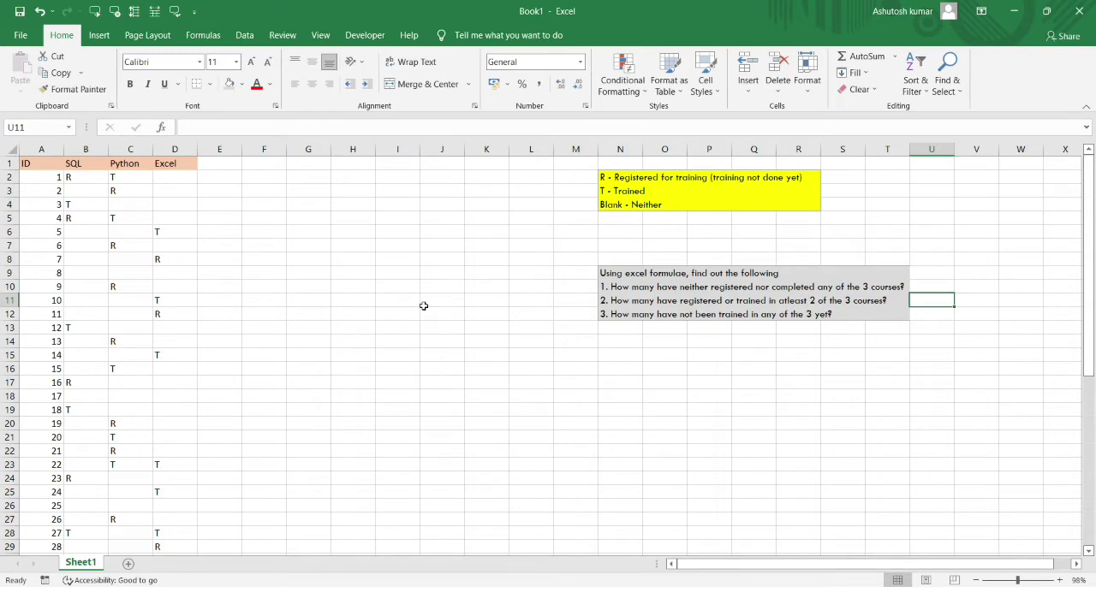
- Review questions 2 and 3 in the grey block against the course entries in the table's first rows
click(619, 305)
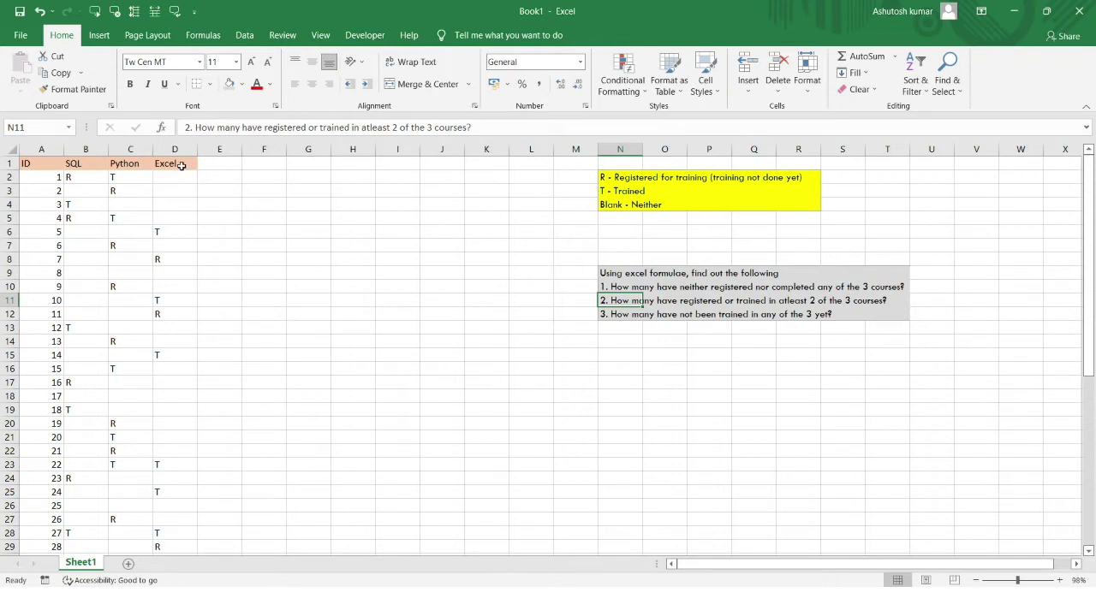
click(86, 177)
click(625, 316)
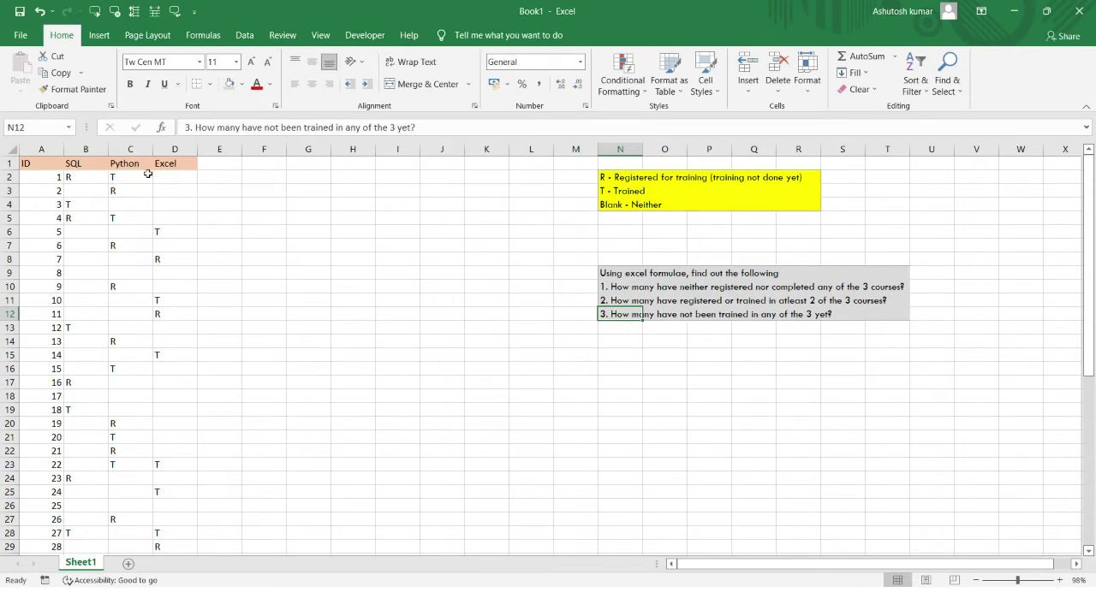
click(206, 176)
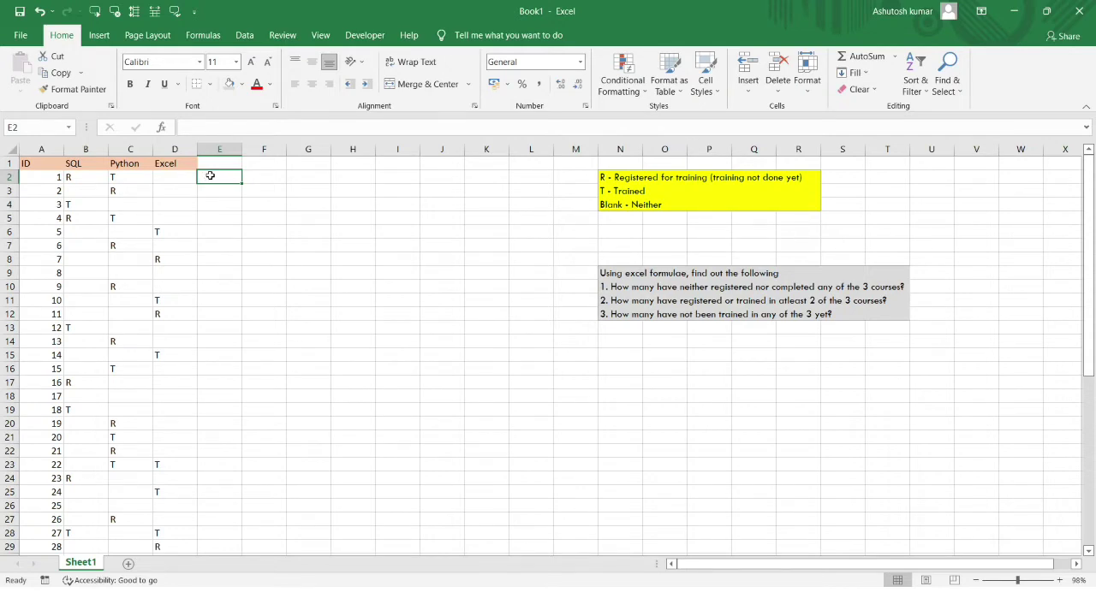
click(308, 246)
scroll(422, 306, up, 4)
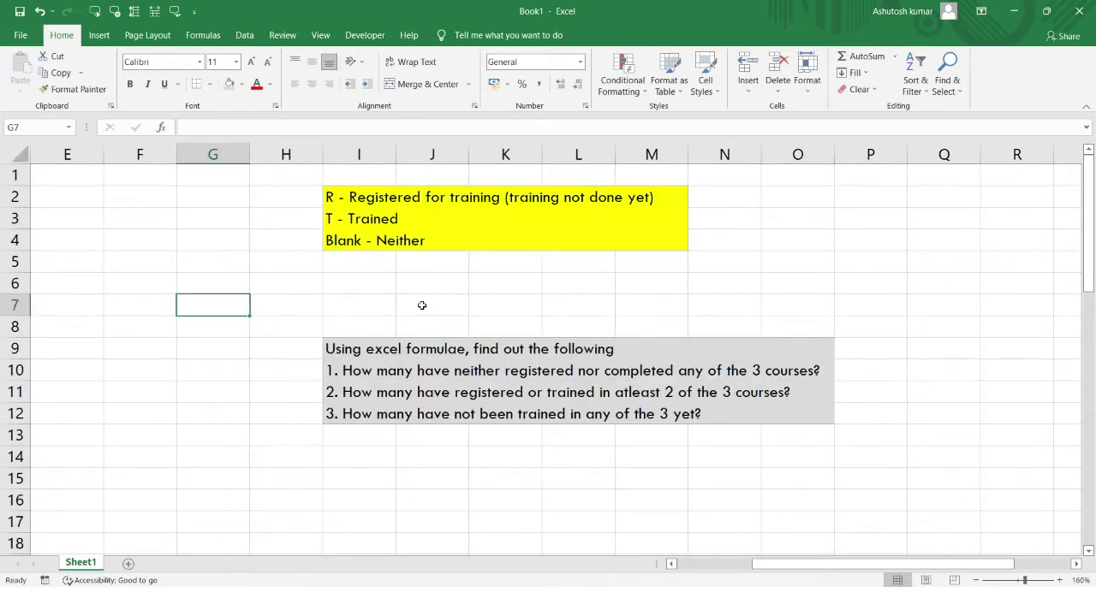
scroll(422, 306, down, 5)
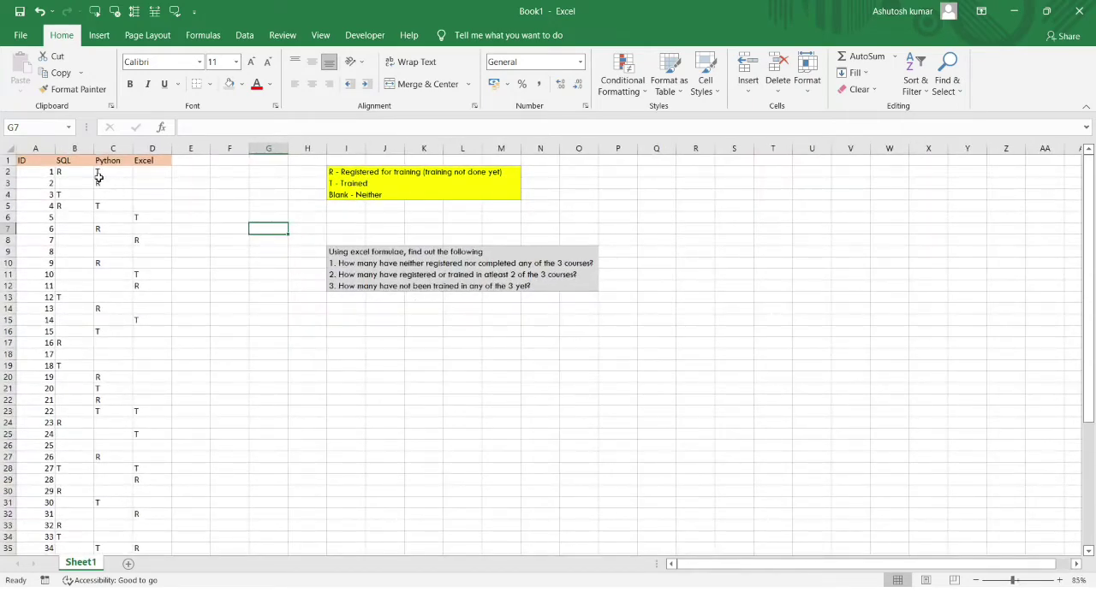
- Review the SQL, Python and Excel columns and add the header Sol3 in E1
click(65, 146)
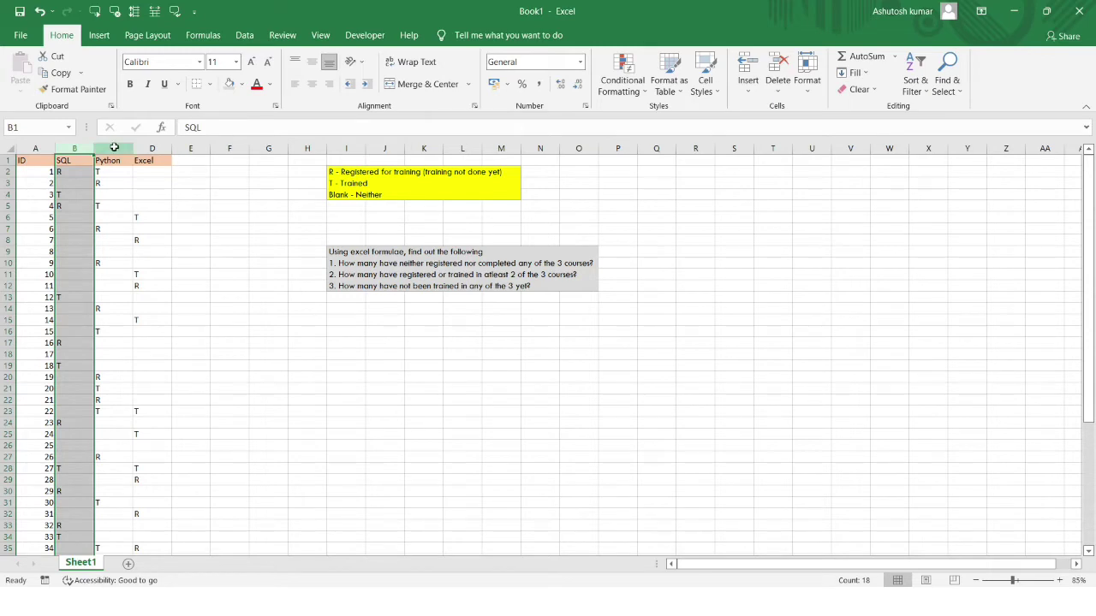
click(114, 147)
click(142, 148)
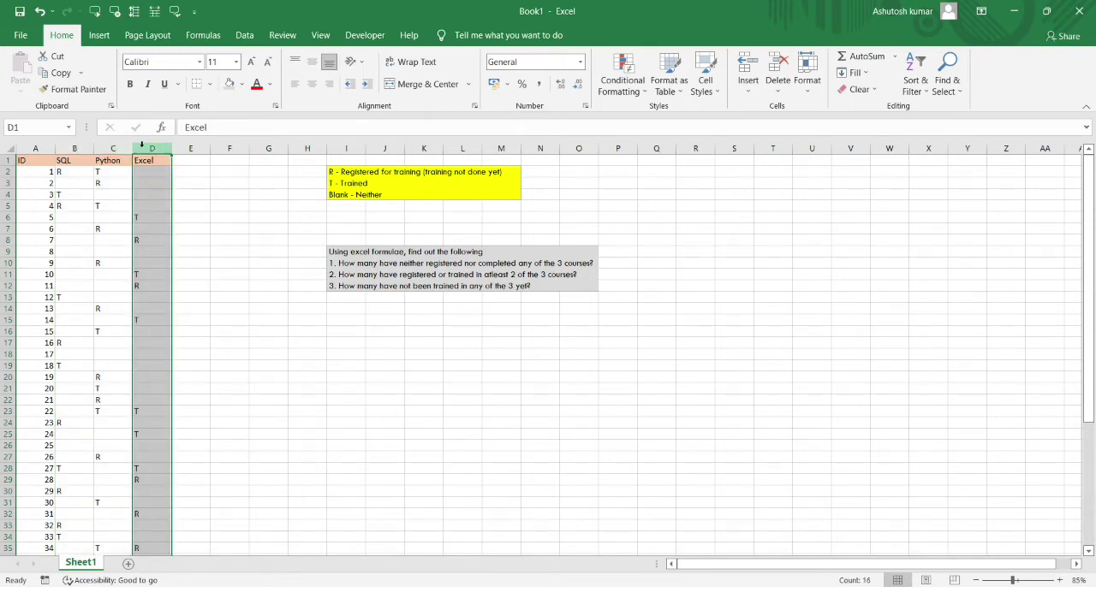
double_click(188, 161)
text(sOL3)
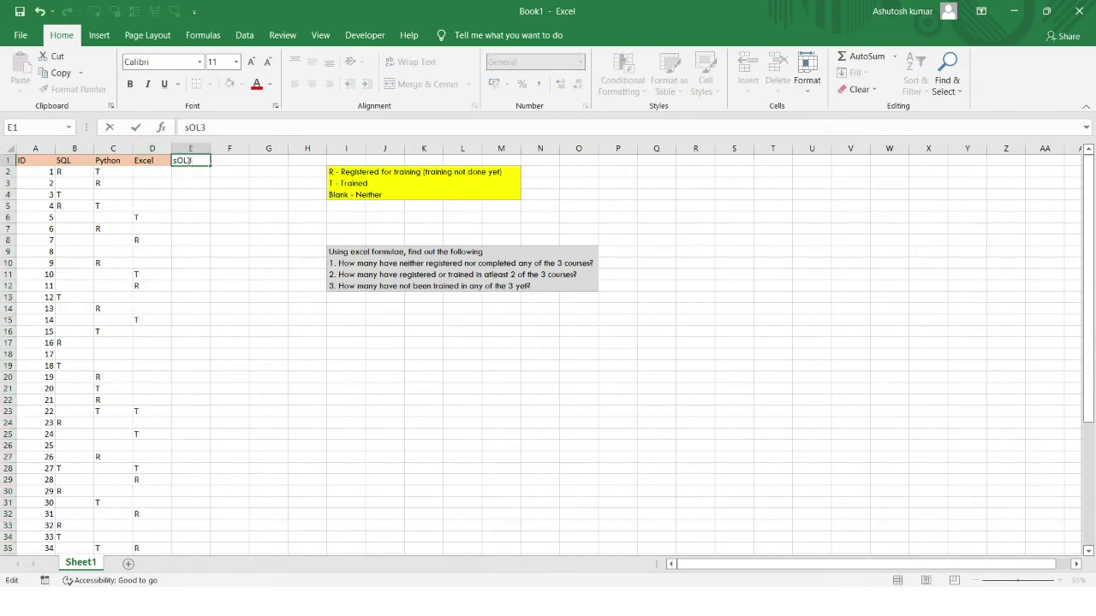
key(Return)
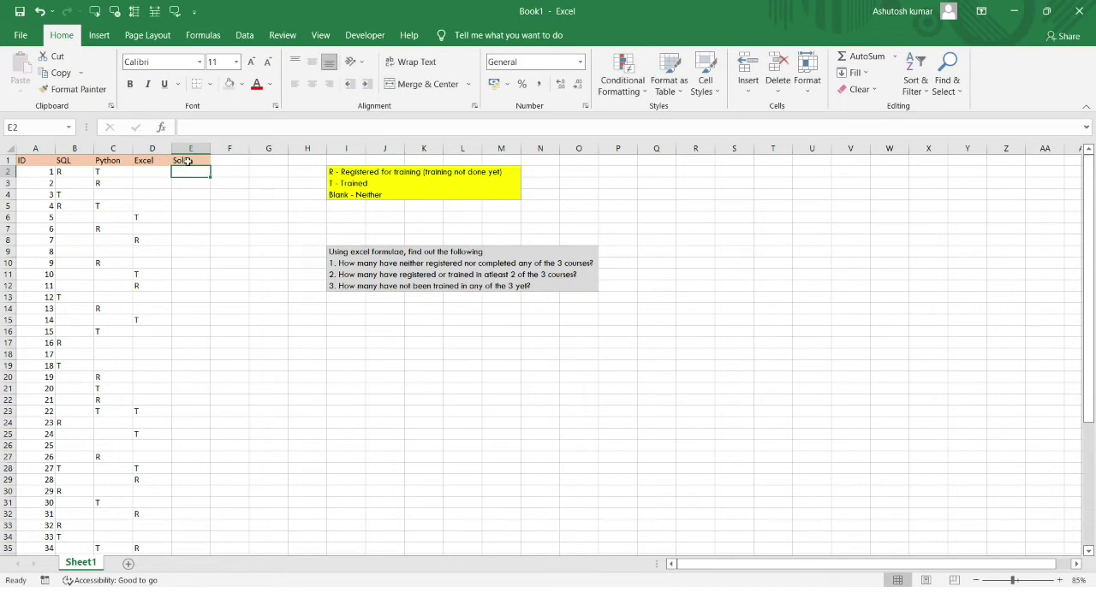
- Examine the course entries of IDs 1 and 2 in B2:D3 against question 3 about people not trained in any course
scroll(232, 193, up, 5)
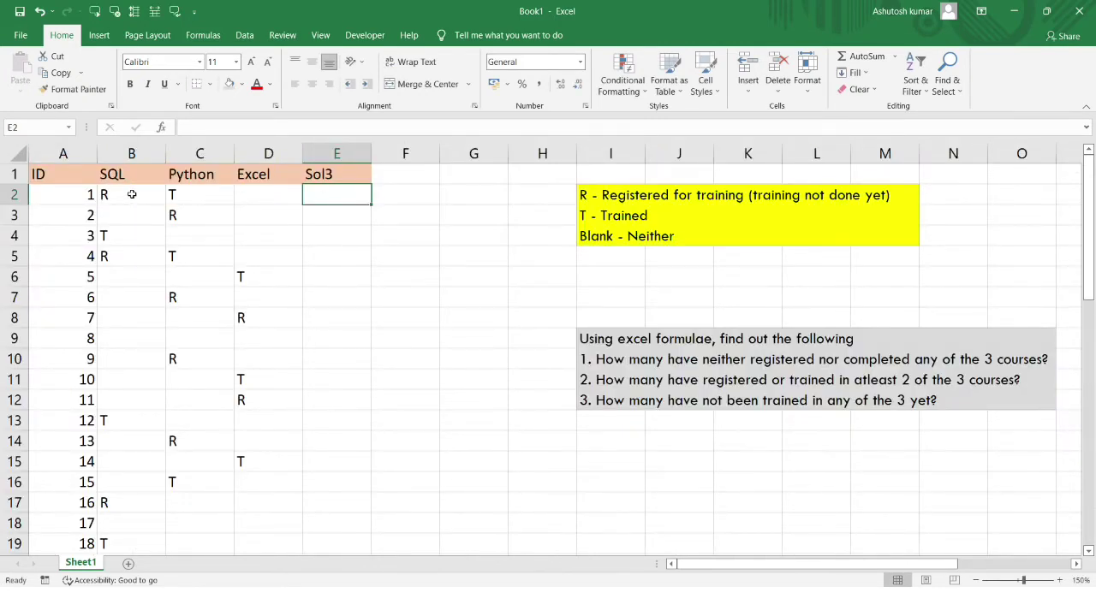
drag(131, 194, 256, 194)
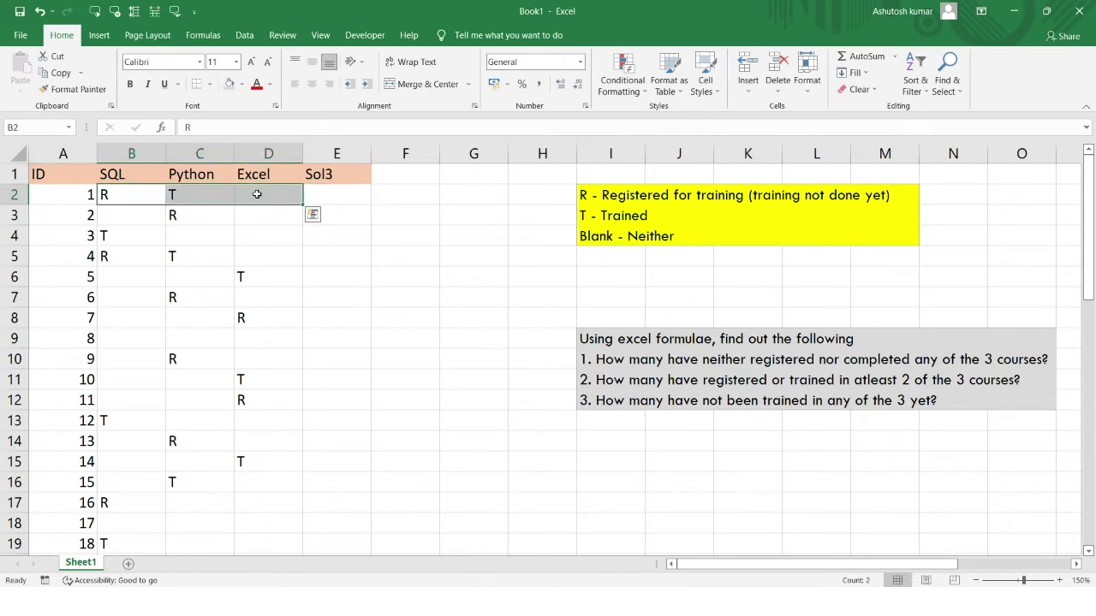
click(48, 195)
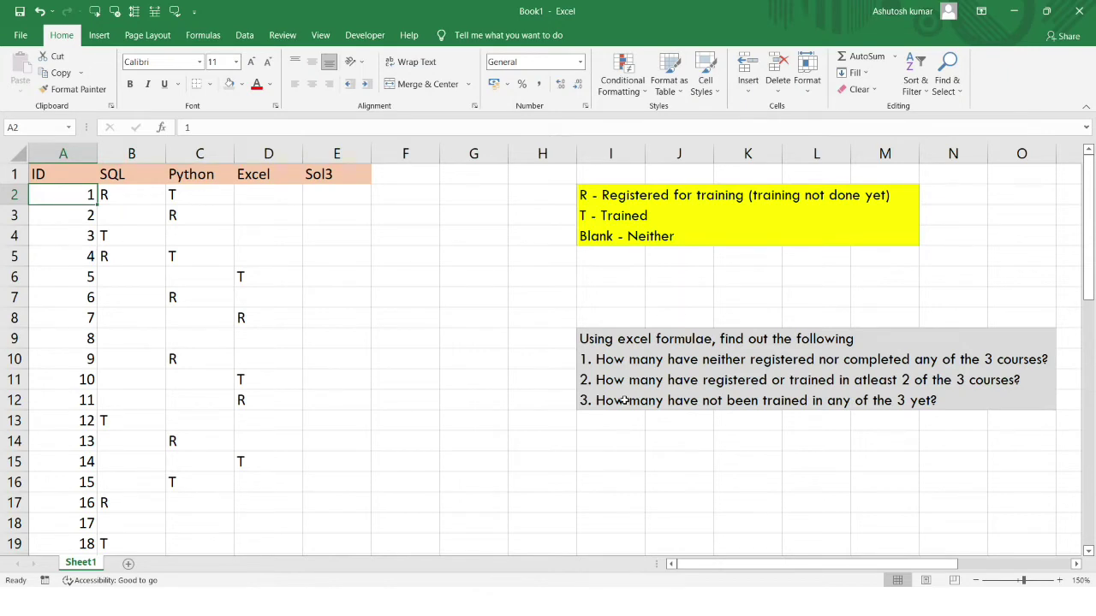
click(197, 199)
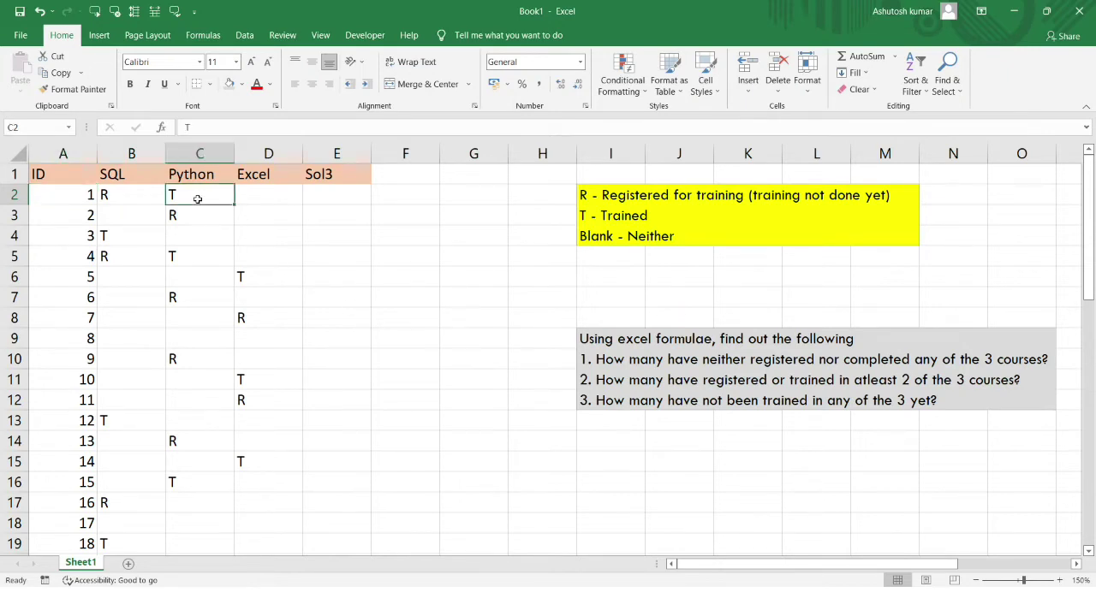
drag(128, 197, 255, 197)
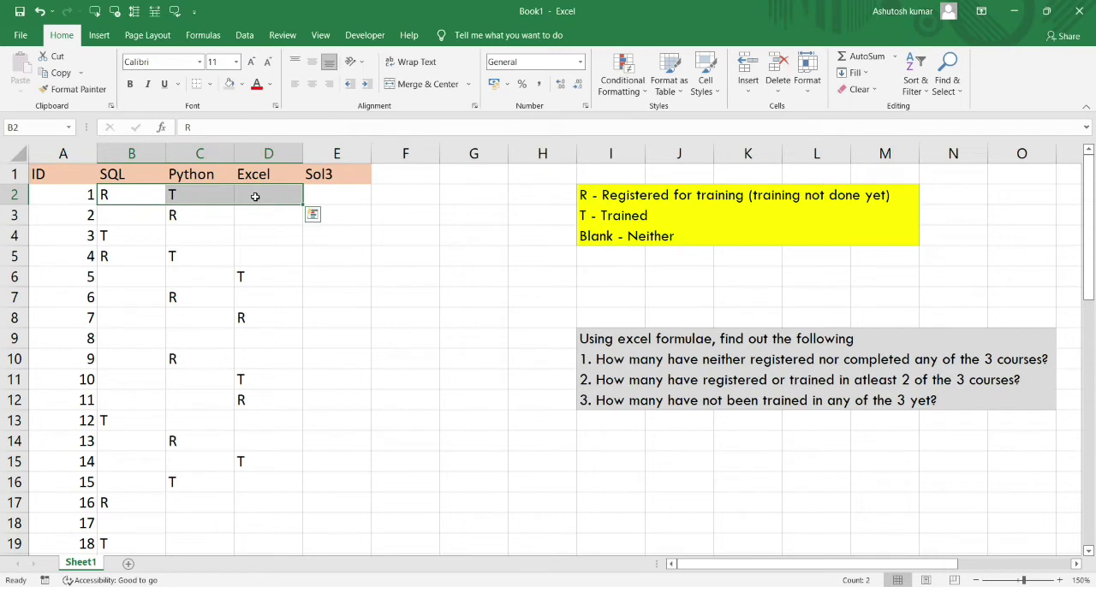
click(144, 196)
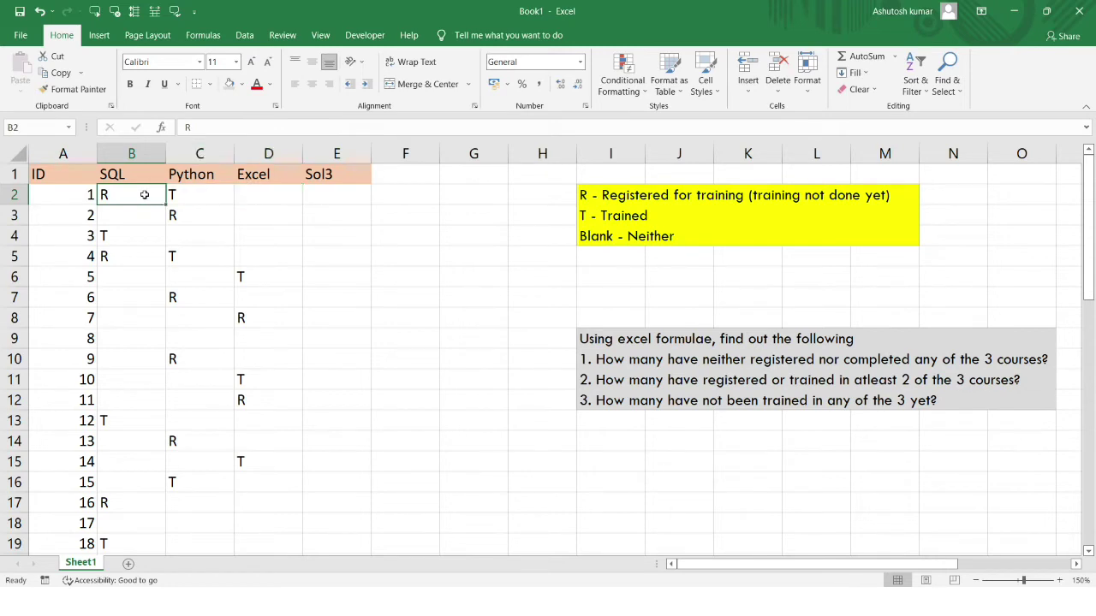
drag(174, 195, 261, 197)
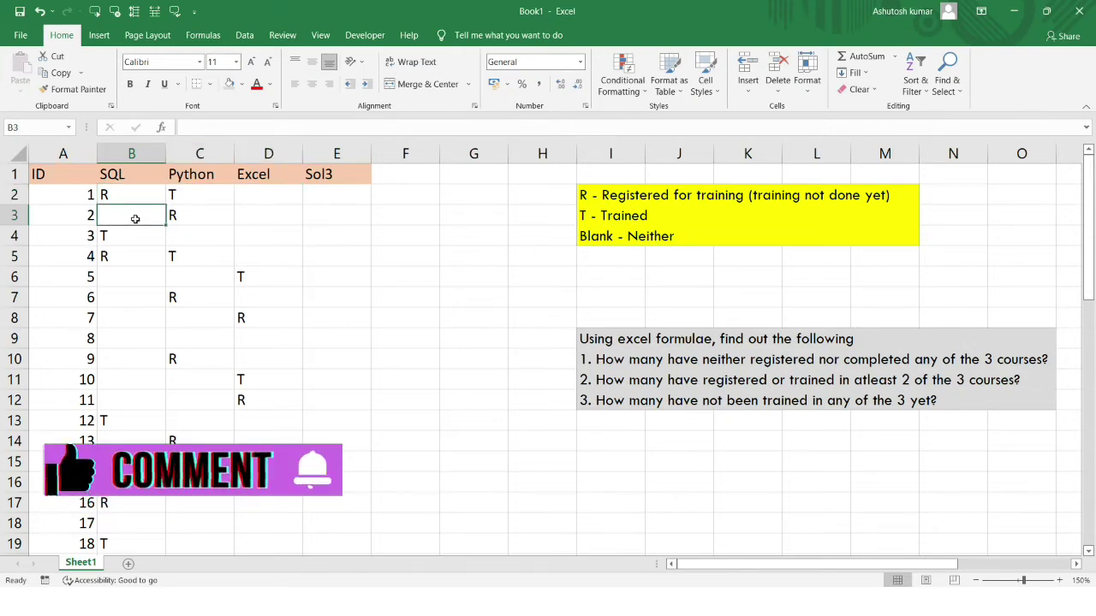
drag(269, 196, 112, 196)
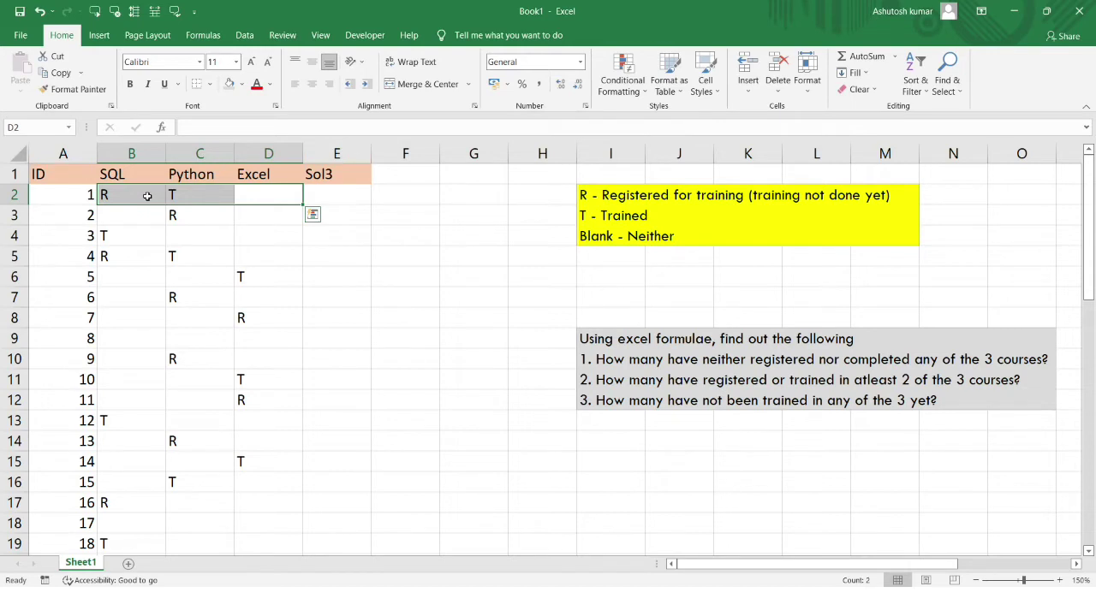
click(147, 197)
drag(148, 197, 280, 195)
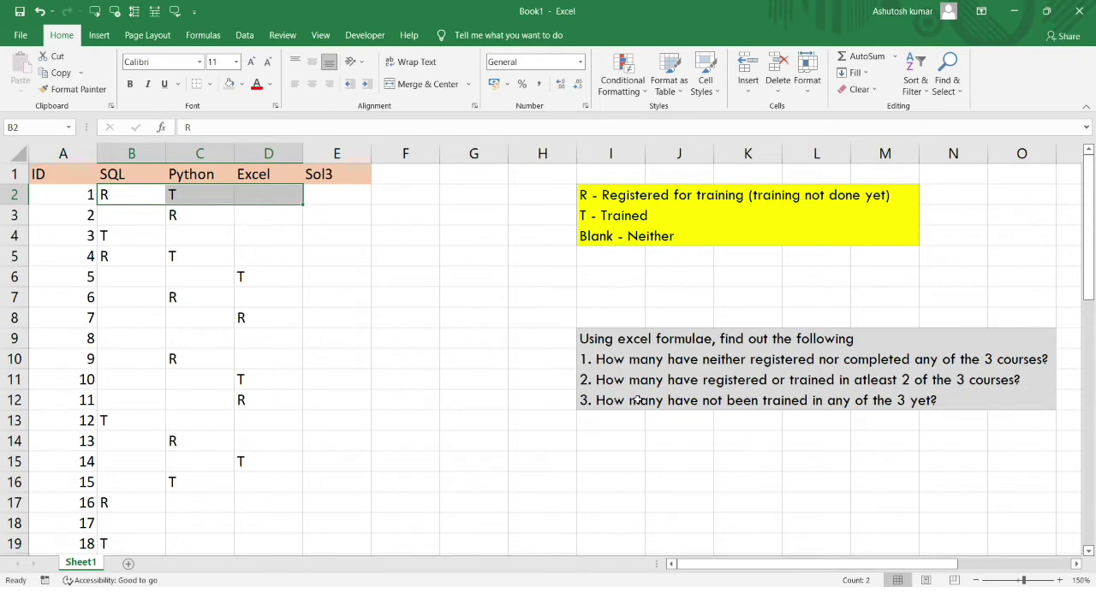
drag(135, 218, 253, 220)
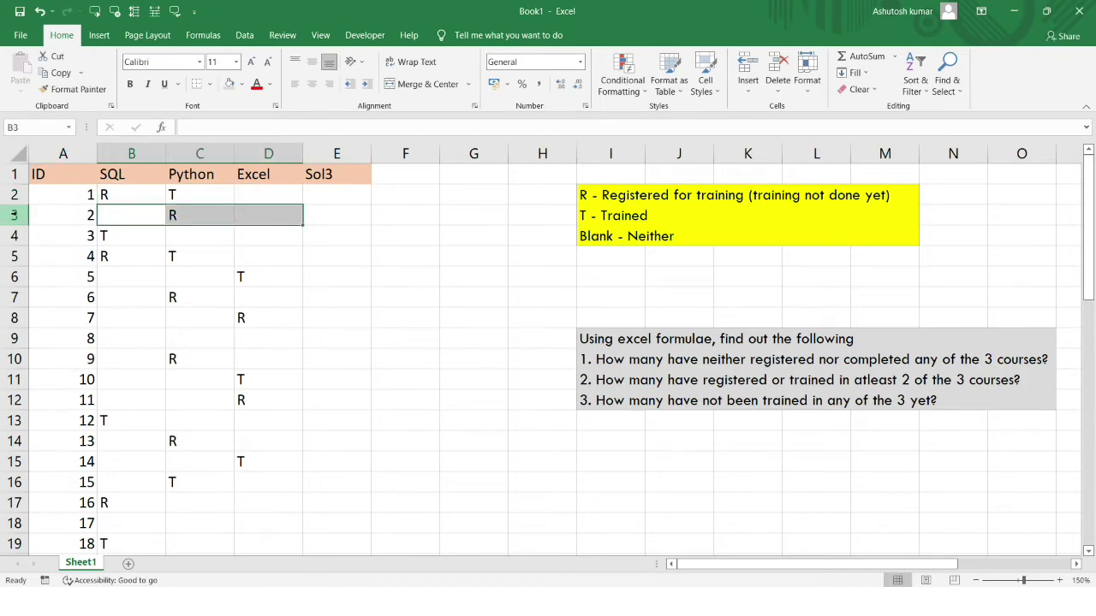
click(125, 220)
drag(113, 219, 248, 220)
- Enter =COUNTIF(B2:D2,"T") in E2 to count the trained courses for ID 1
click(324, 196)
text(=counti)
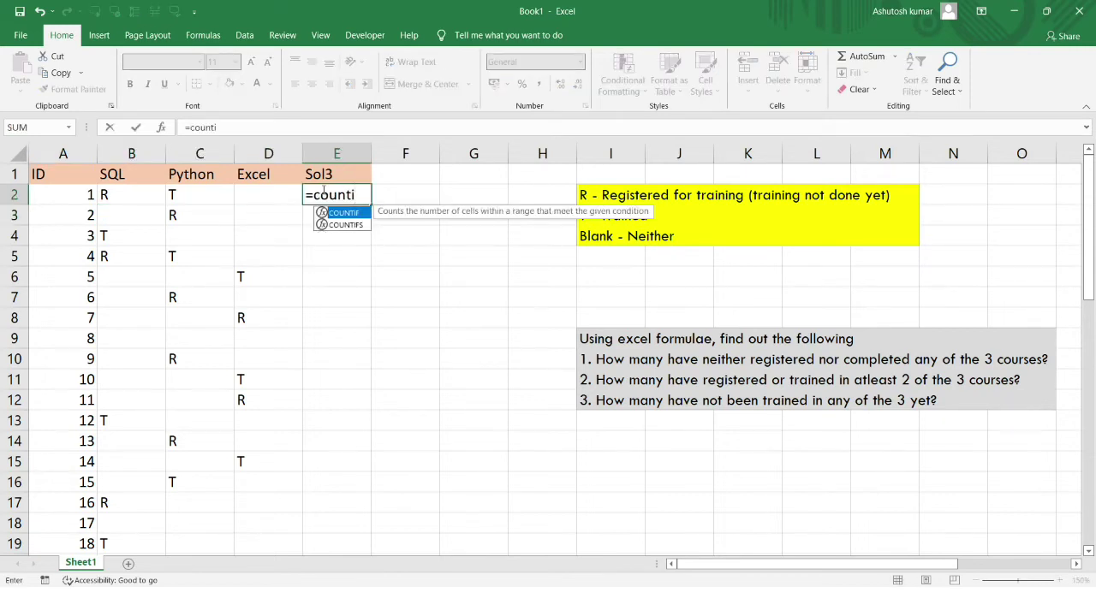
text(f()
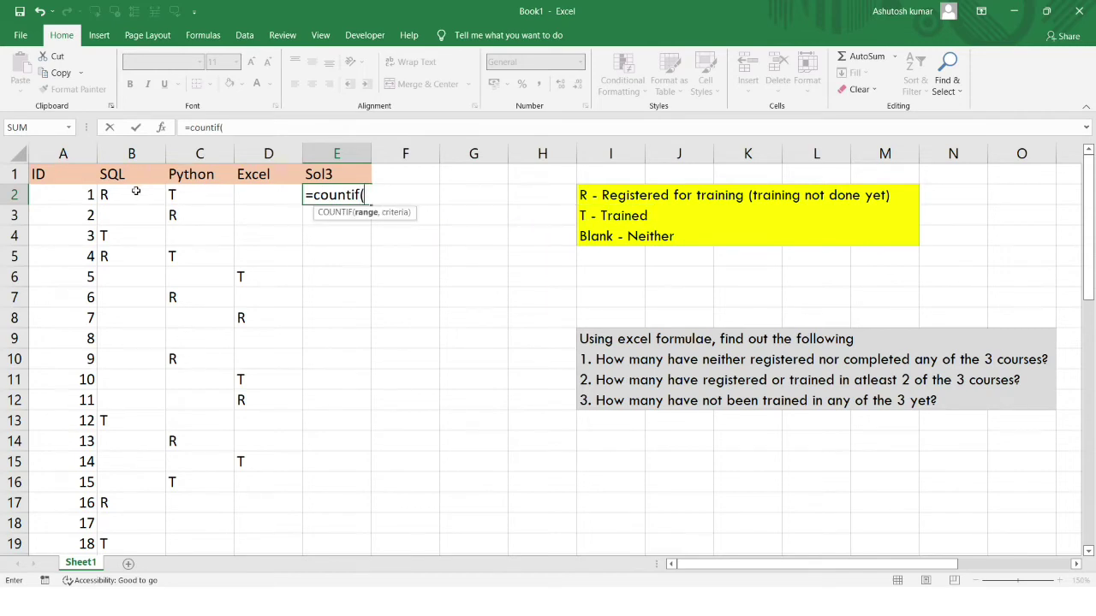
drag(137, 195, 278, 195)
text(,"T)
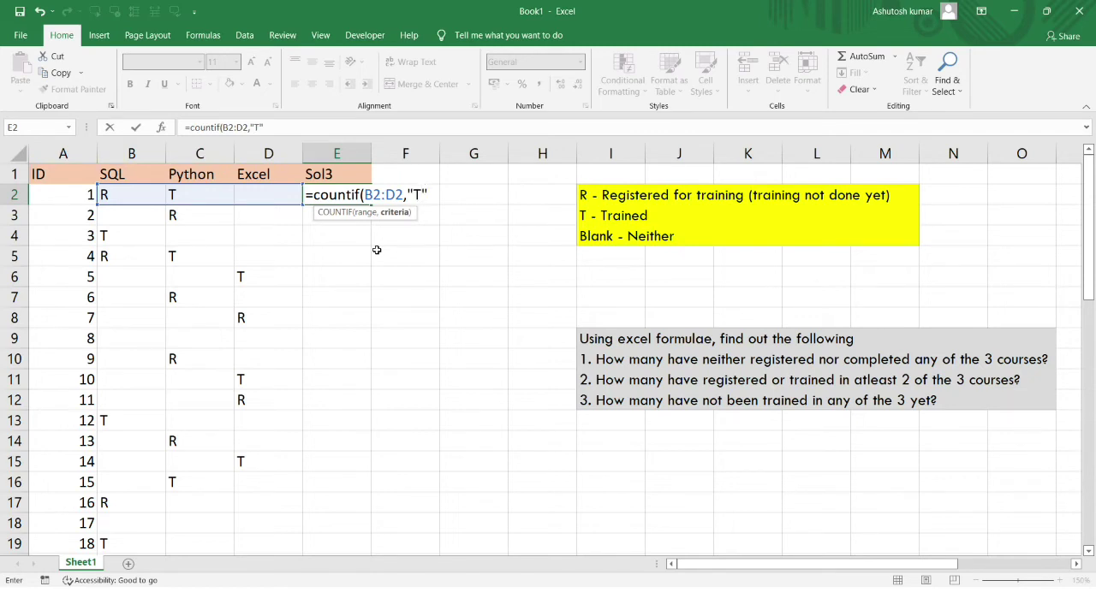
text())
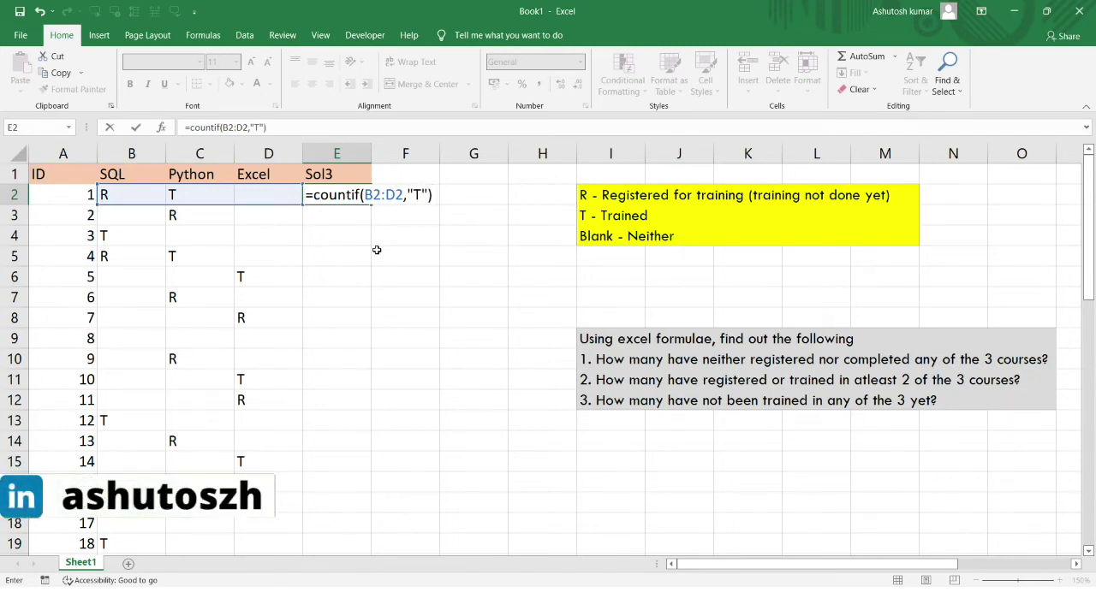
key(Return)
- Check ID 1's count against B2:D2 and copy the COUNTIF formula from E2 down to E8
click(256, 197)
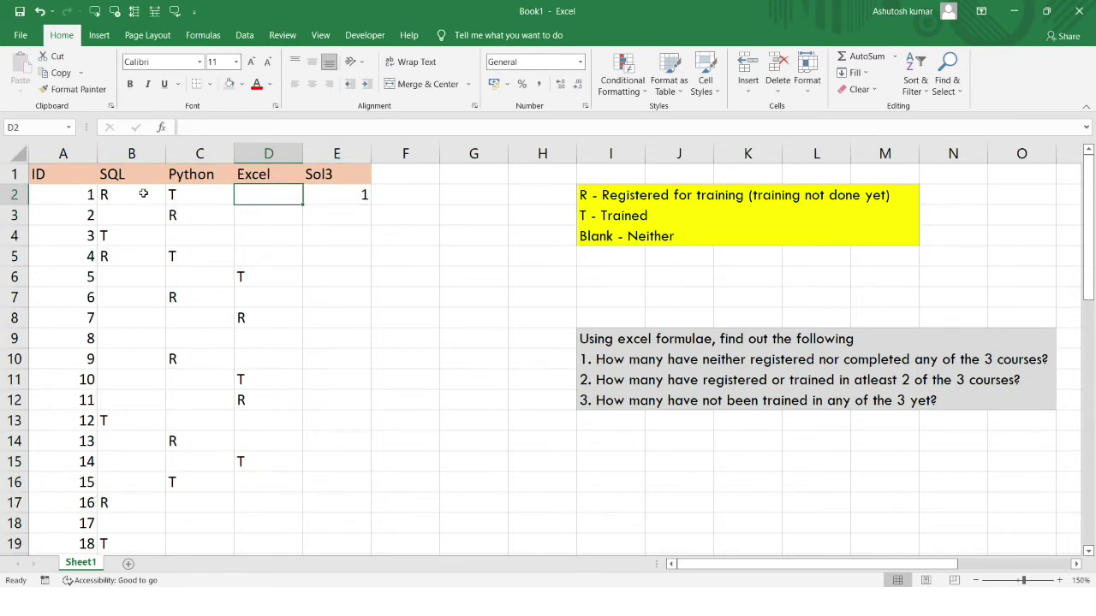
click(179, 195)
drag(136, 196, 272, 197)
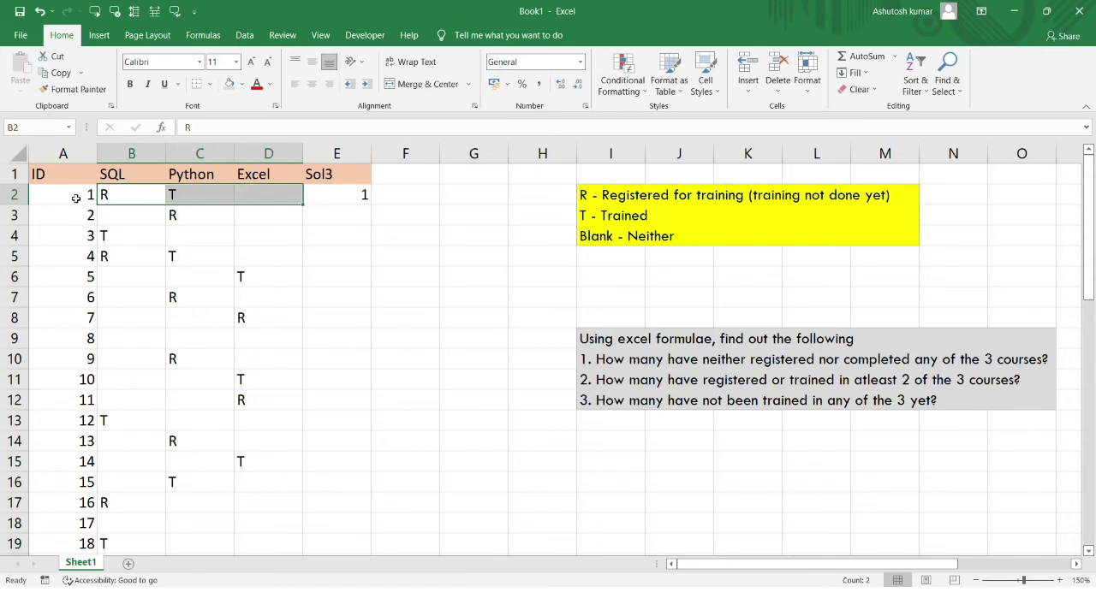
click(323, 202)
drag(372, 203, 367, 333)
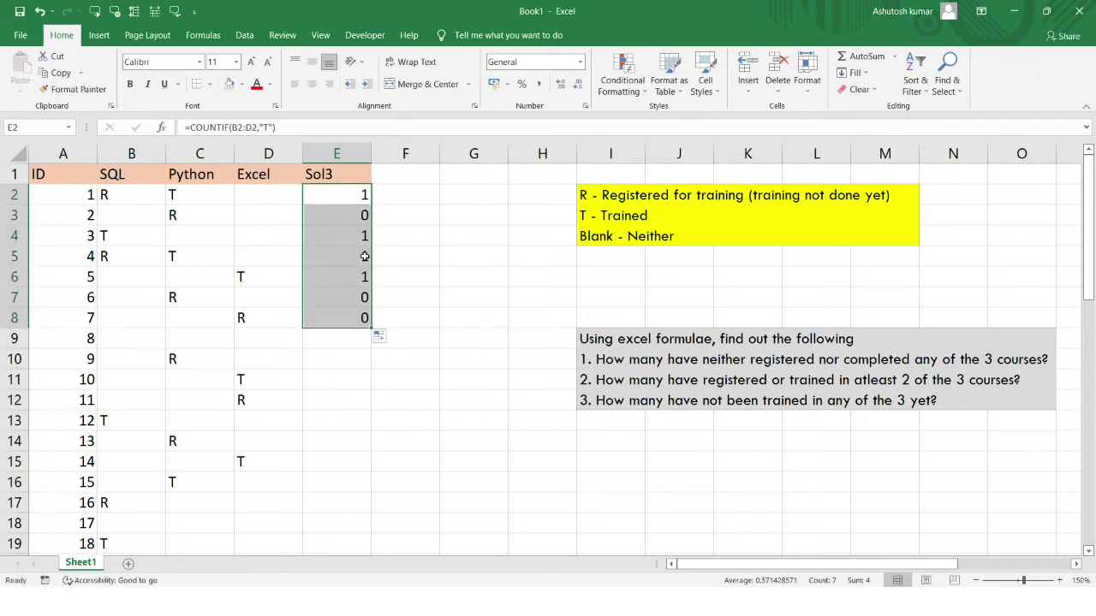
- Compare the Sol3 counts in rows 2 to 8 with the corresponding SQL, Python and Excel entries, especially for IDs 2 and 3
click(344, 203)
click(338, 210)
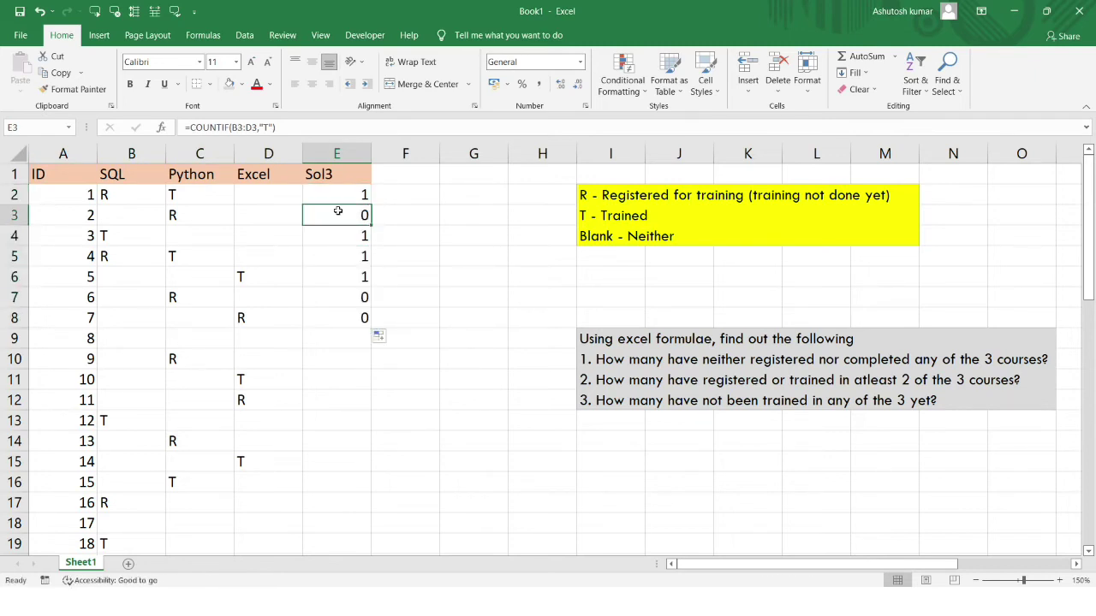
click(123, 212)
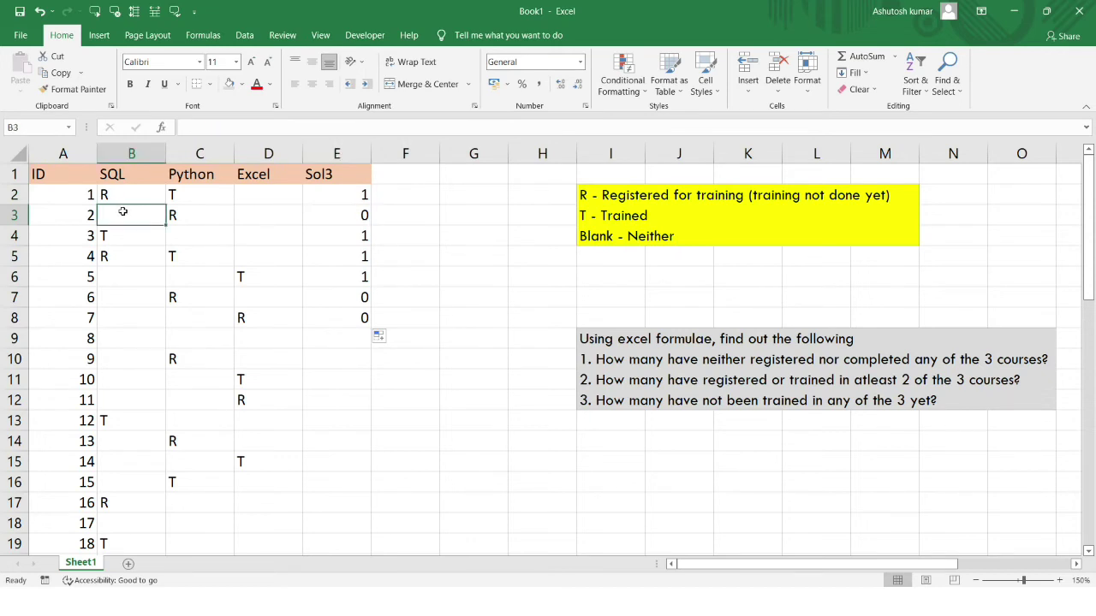
drag(123, 211, 264, 215)
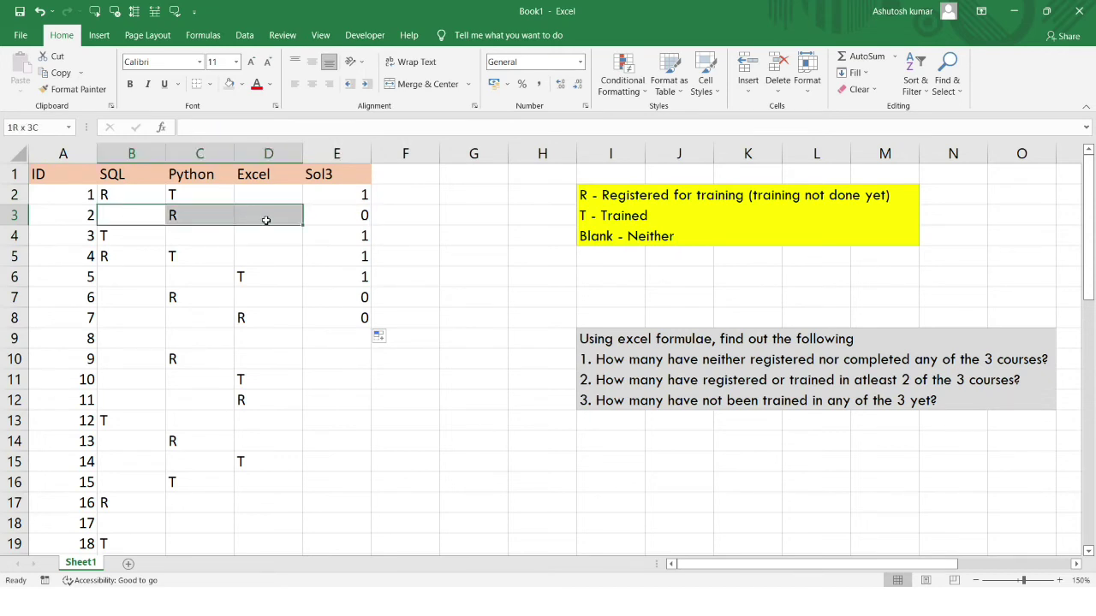
click(325, 213)
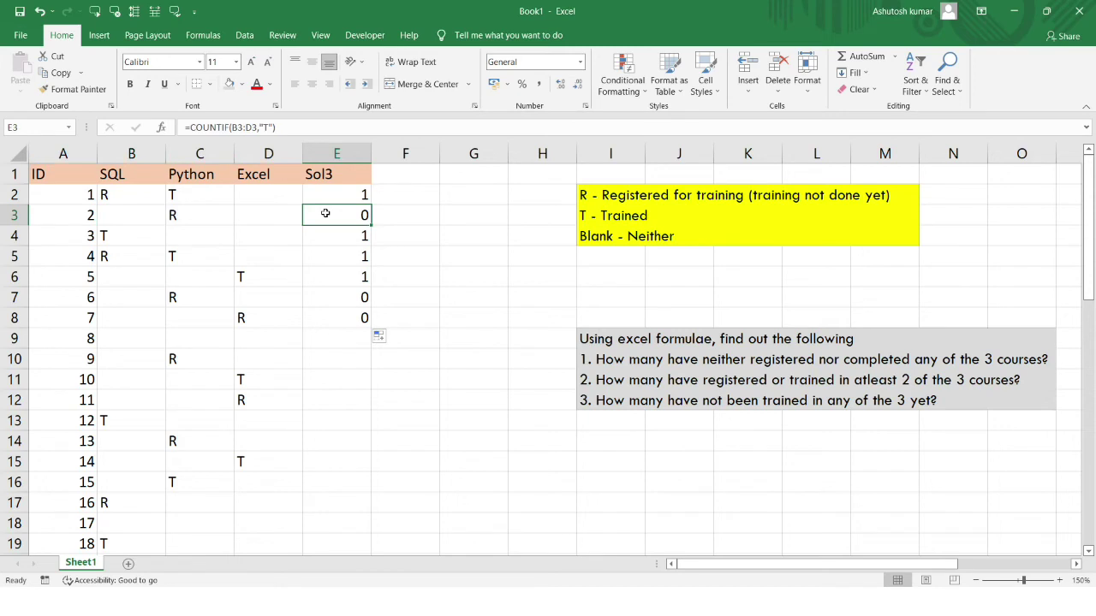
click(137, 236)
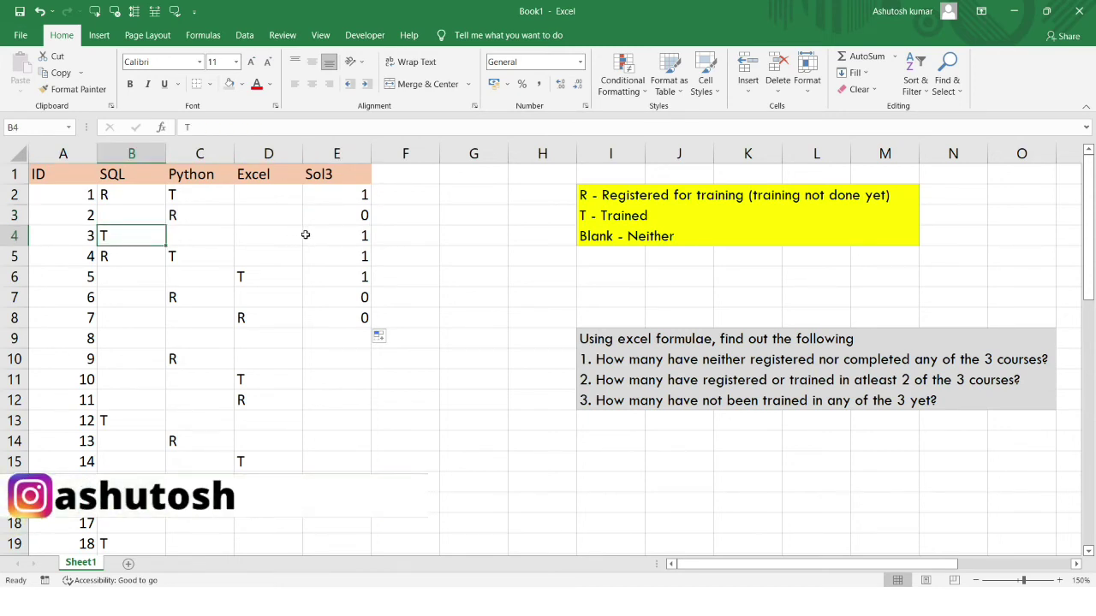
drag(131, 241, 264, 237)
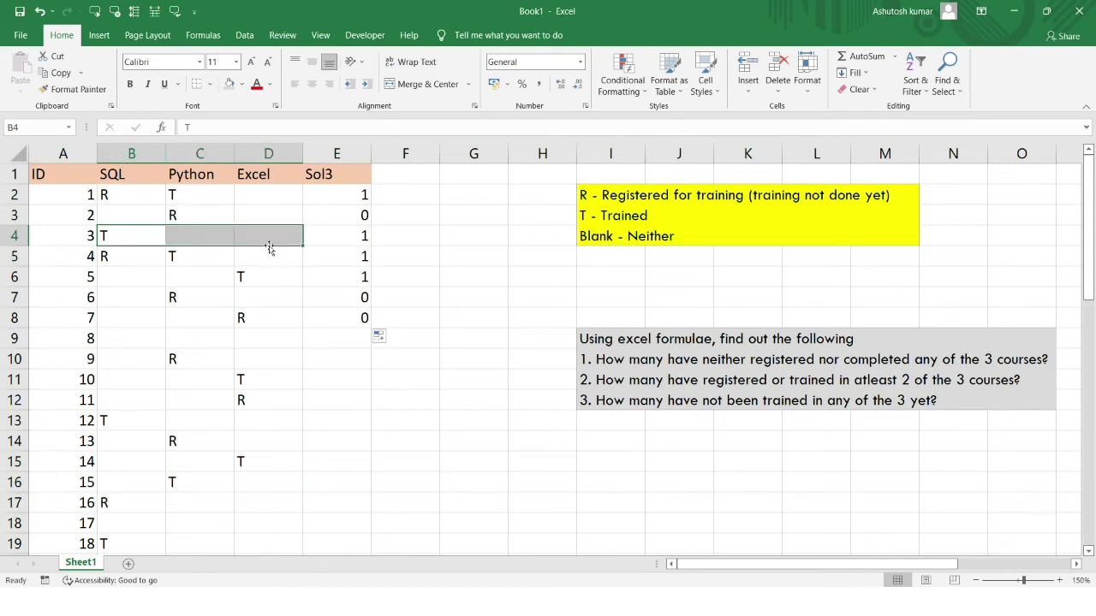
click(329, 298)
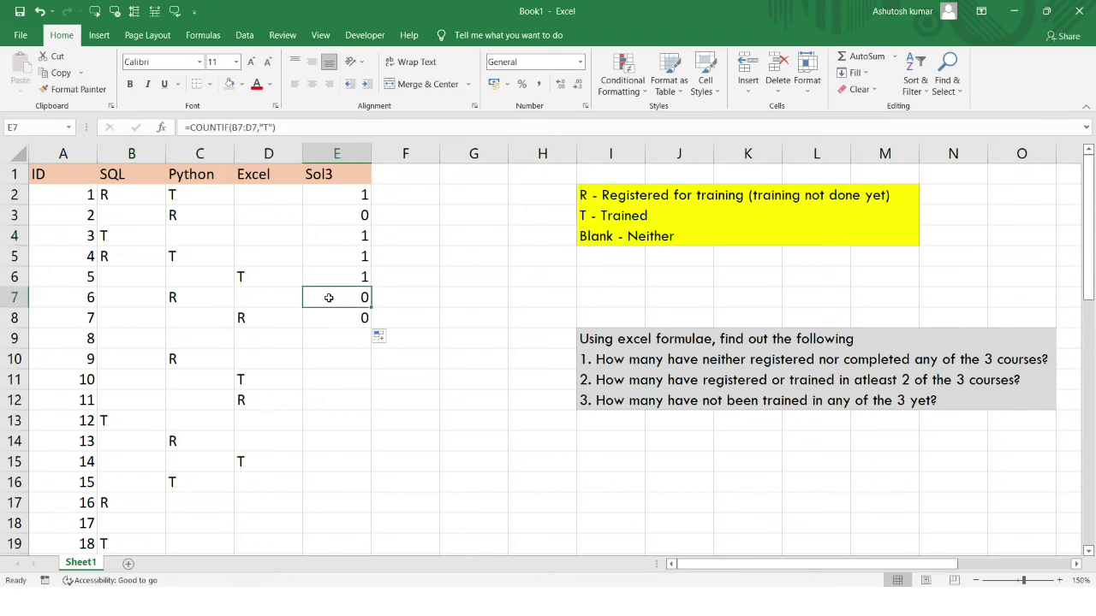
click(268, 317)
- Fill the COUNTIF formula from E8 down to E51, the row of the last ID
click(73, 338)
key(ctrl+Down)
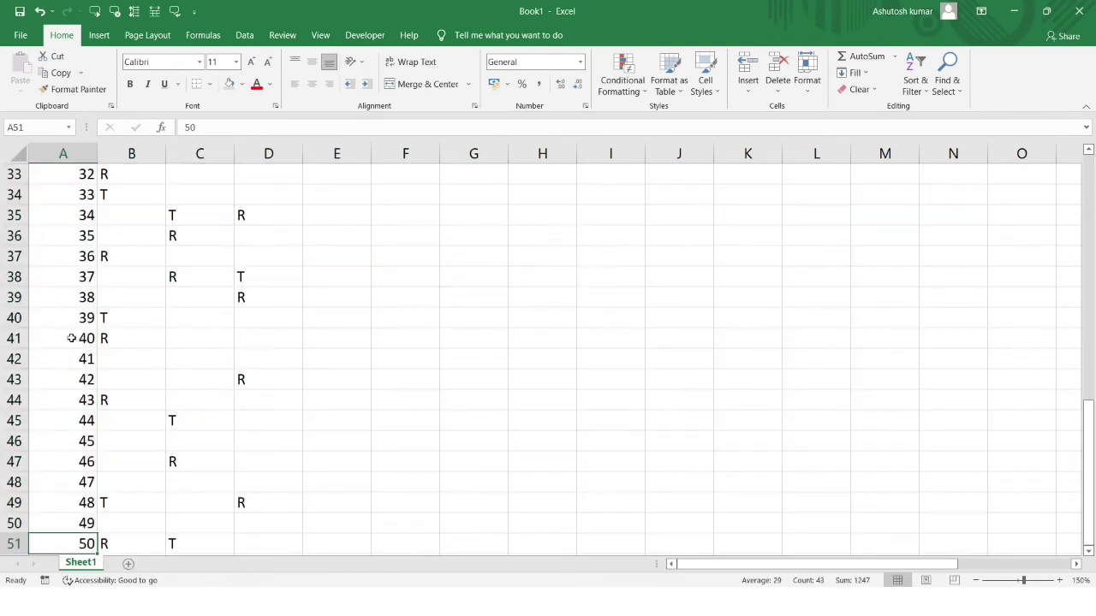
key(Right)
key(Right)
key(Right)
key(Right)
key(ctrl+shift+Up)
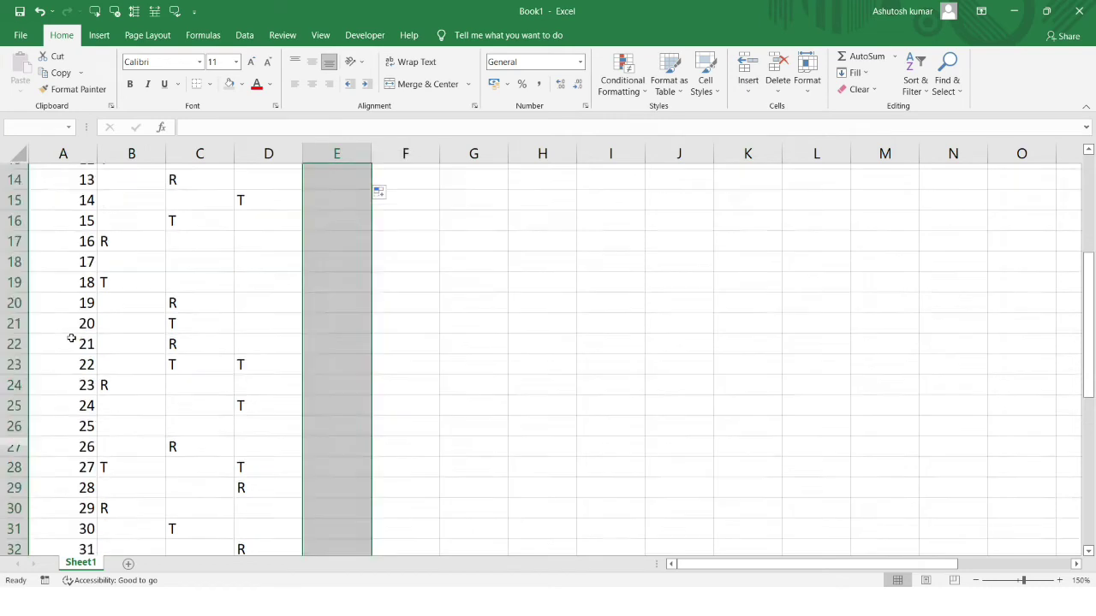
key(ctrl+d)
- Check the Sol3 count for ID 22 against B23:D23 and reread question 3 alongside the E2 formula
click(316, 310)
click(334, 489)
drag(107, 485, 267, 484)
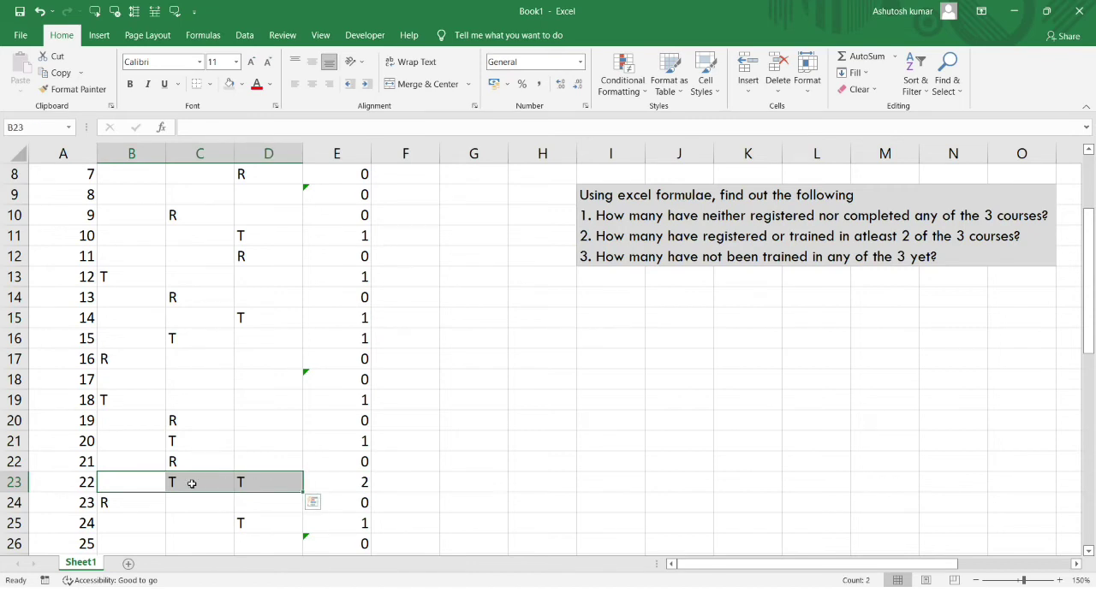
scroll(345, 433, up, 3)
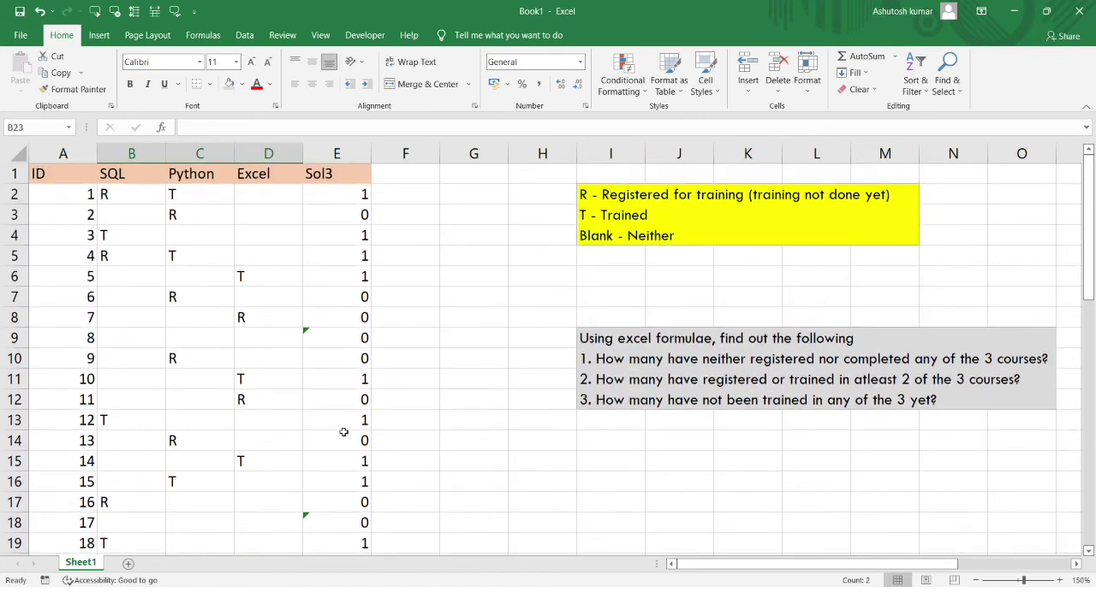
click(354, 195)
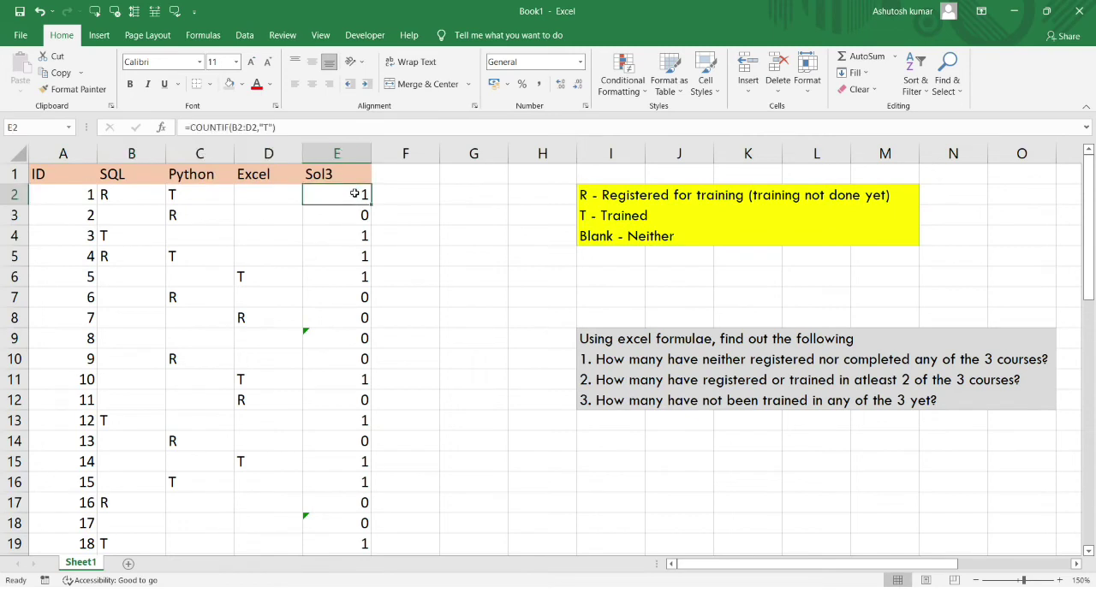
click(615, 400)
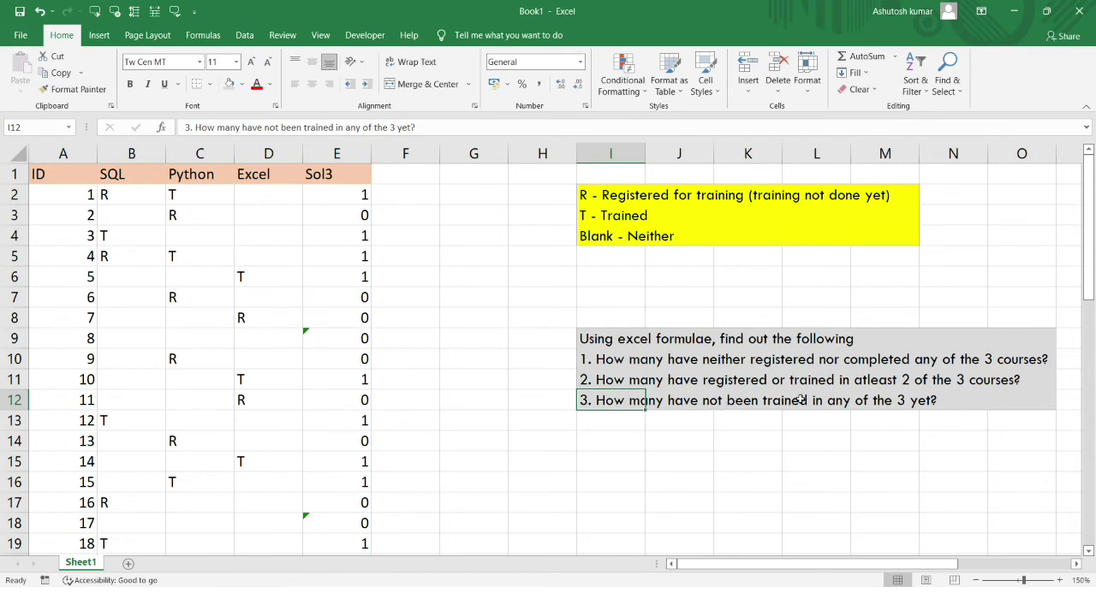
click(411, 195)
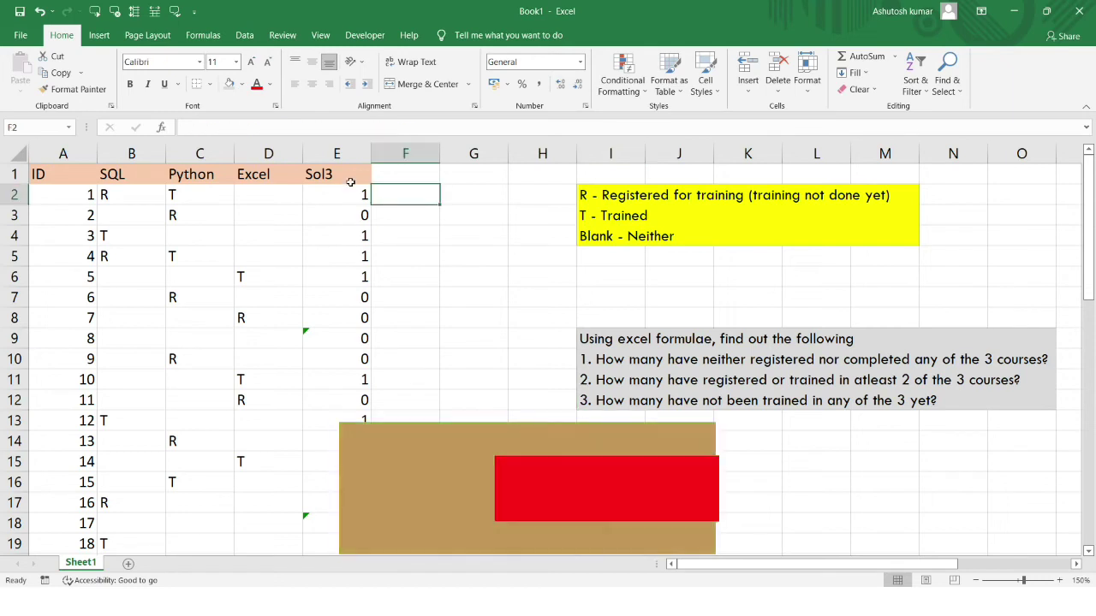
- Enter =COUNTIF(E2:E51,0) in F2 to count the IDs with no completed training
click(338, 196)
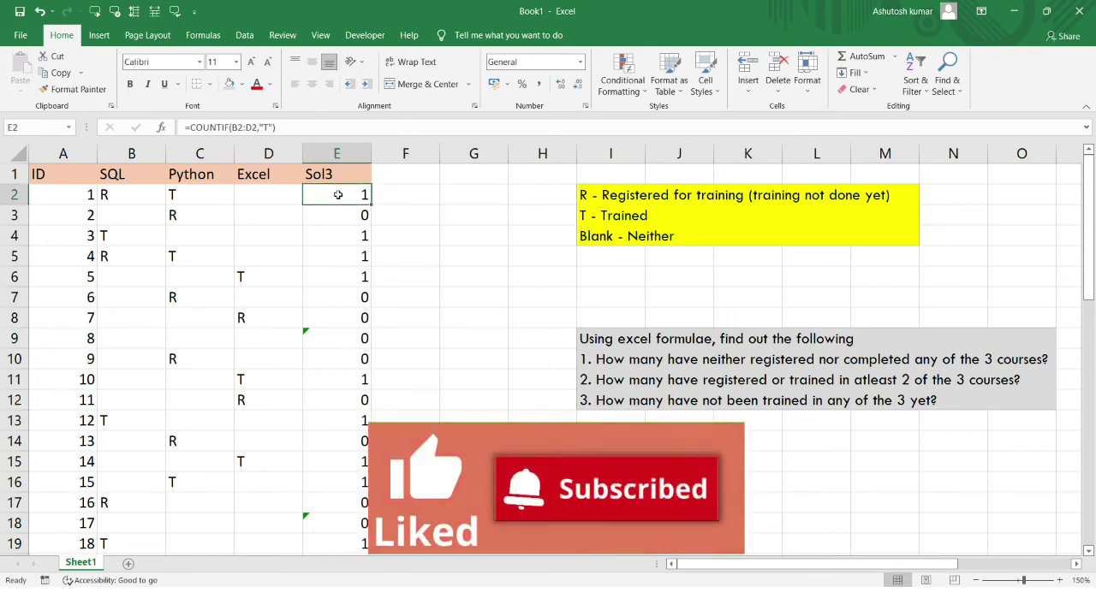
click(336, 217)
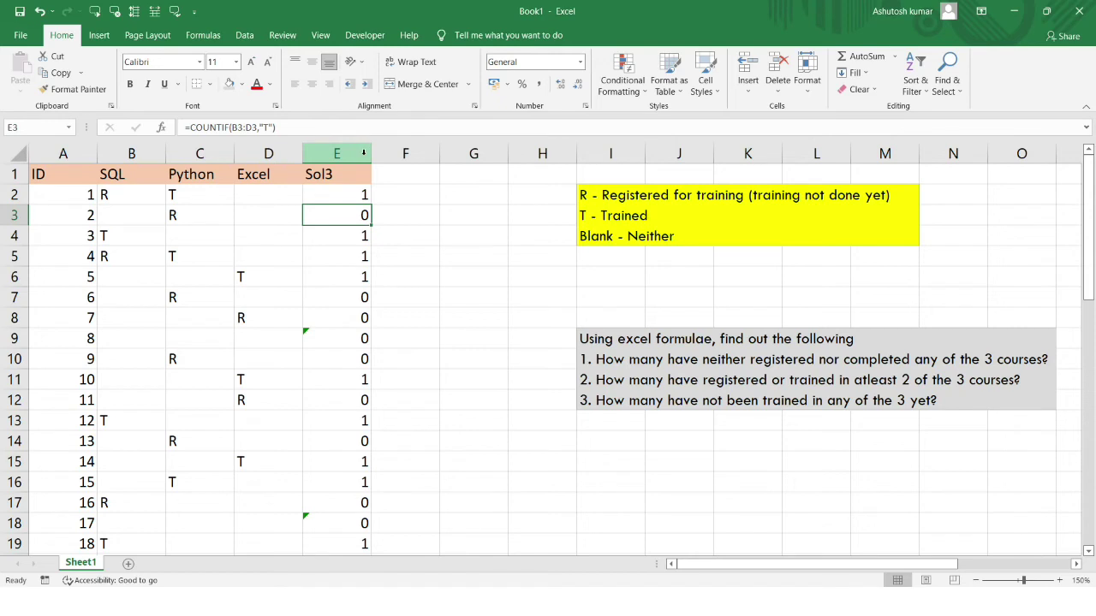
click(408, 195)
text(=CO)
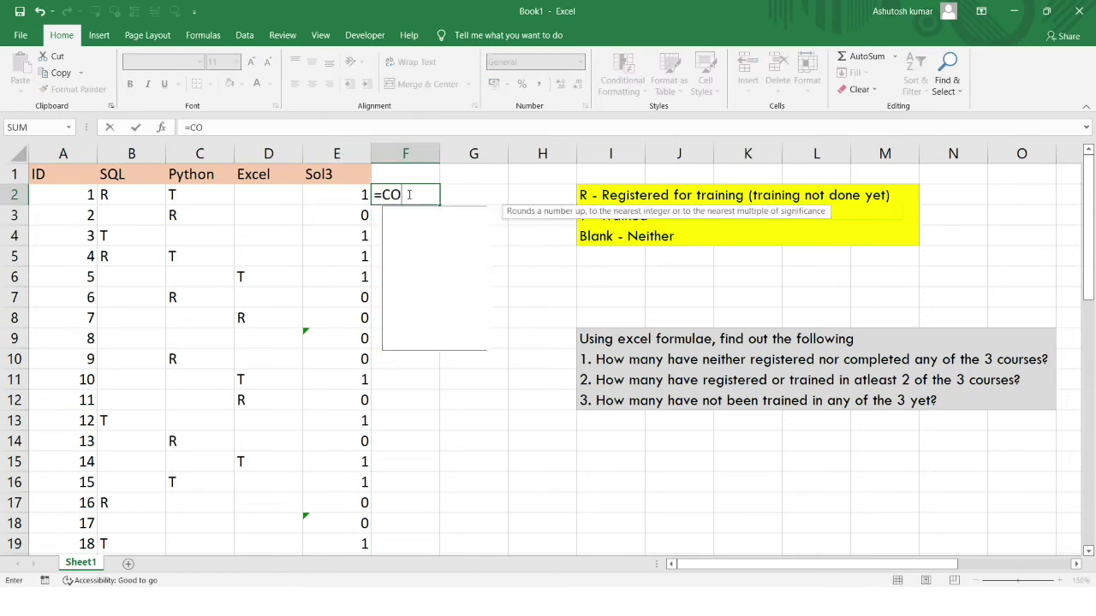
text(UNTIF)
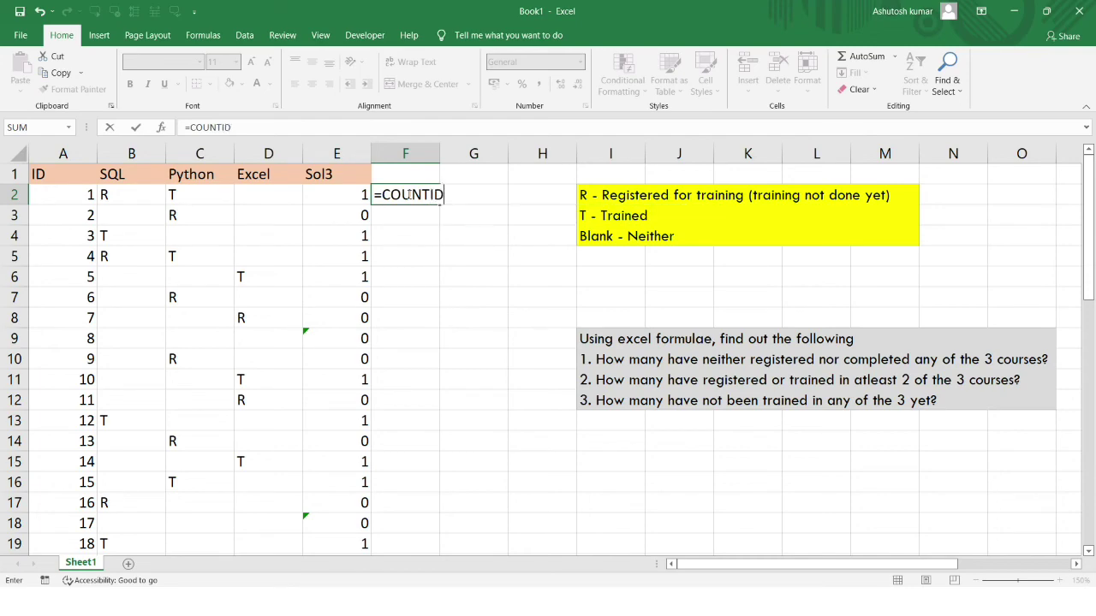
text(()
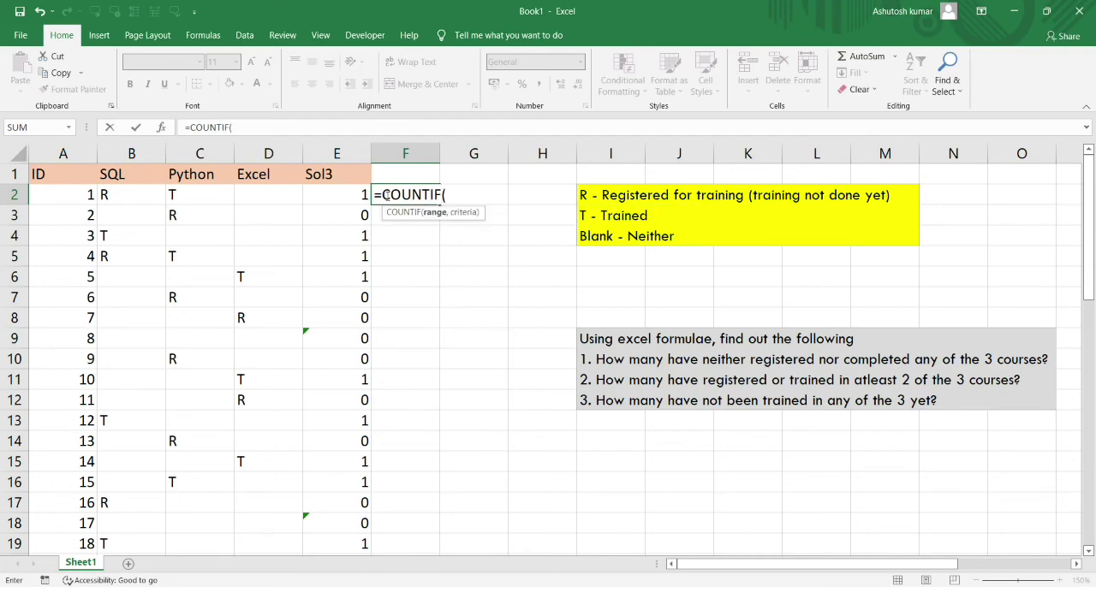
drag(360, 195, 358, 485)
text(,)
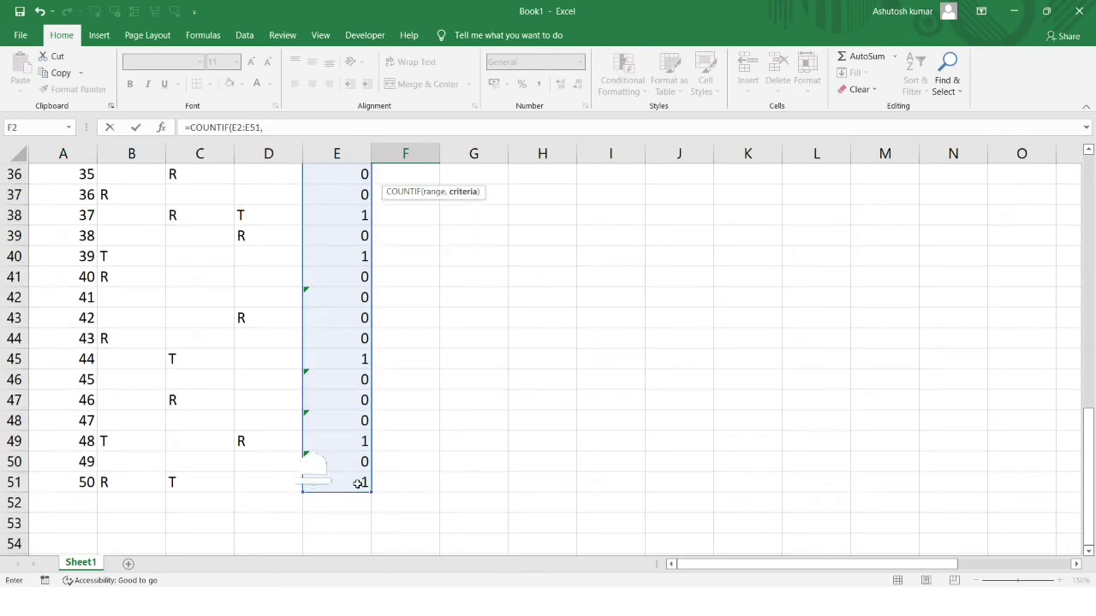
text(0))
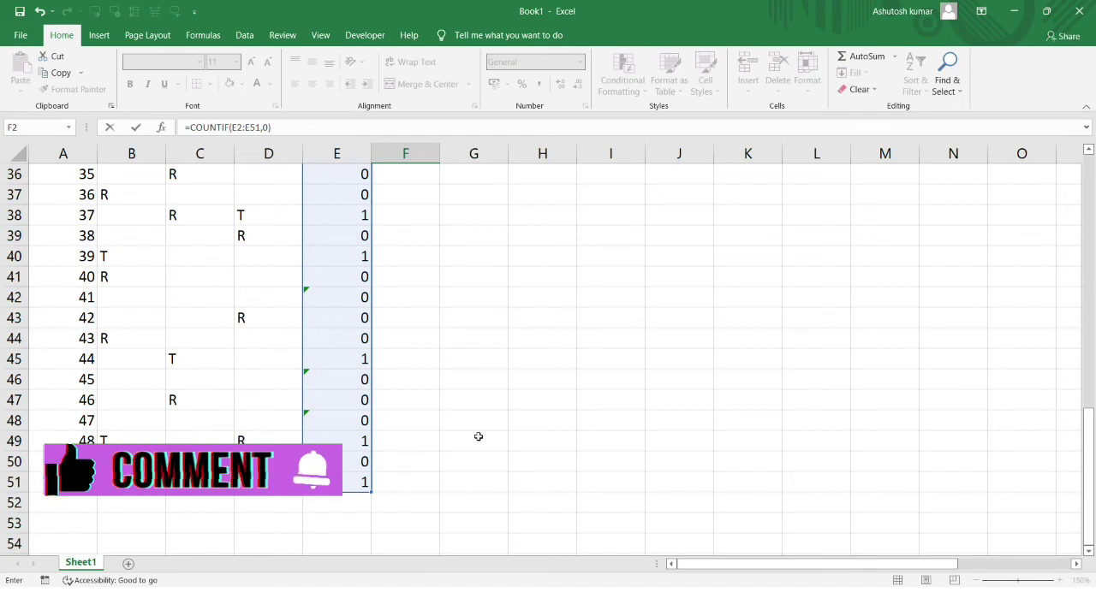
scroll(477, 438, up, 12)
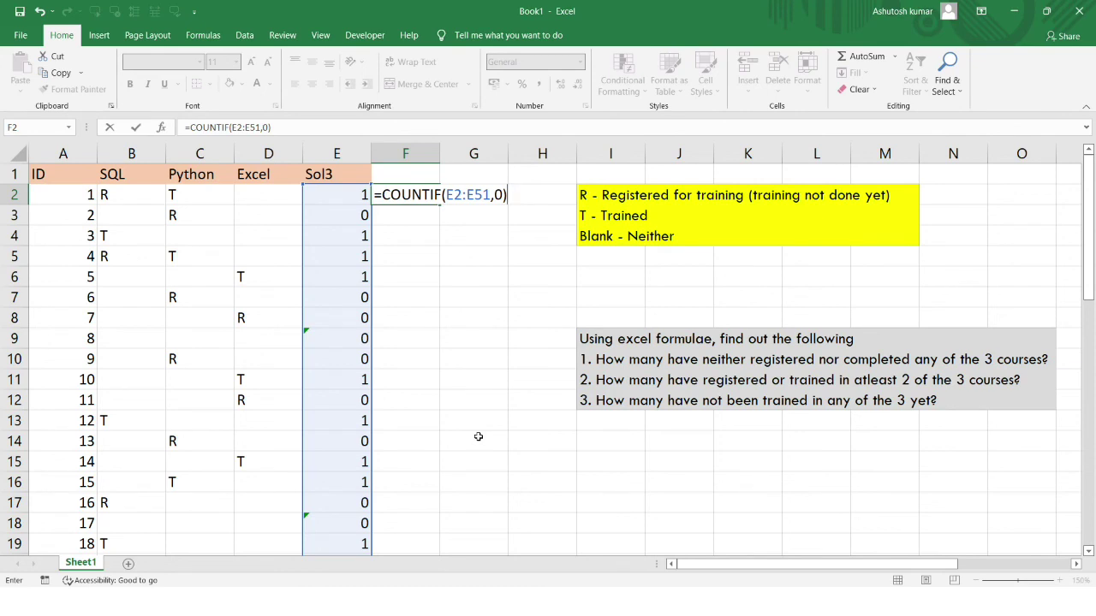
key(Return)
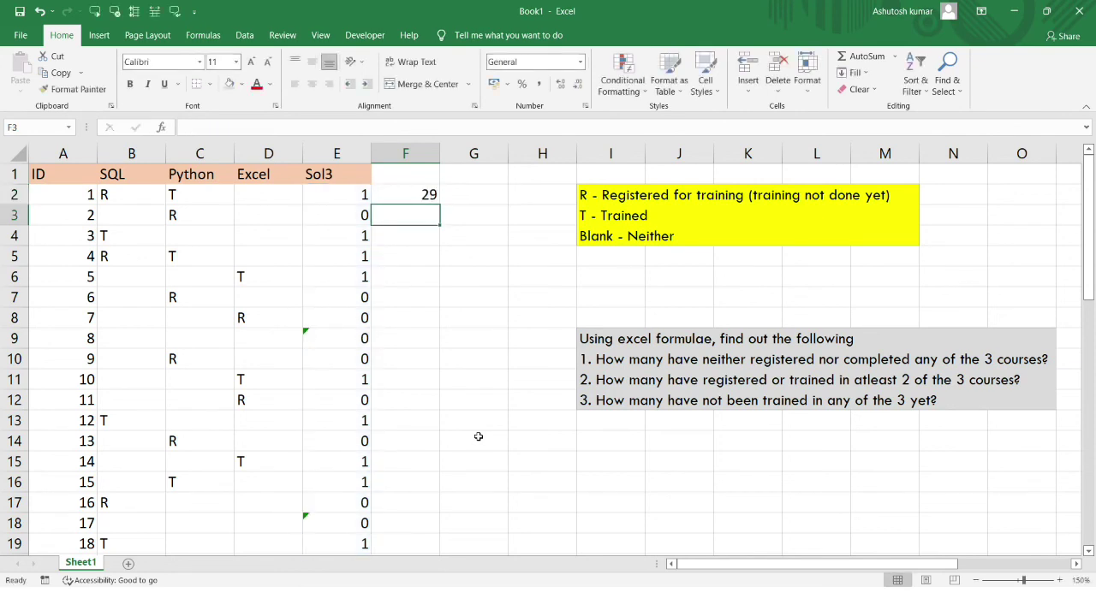
- Check the F2 count against the ID column and copy it into P12 beside question 3 as a value with number formatting
click(416, 189)
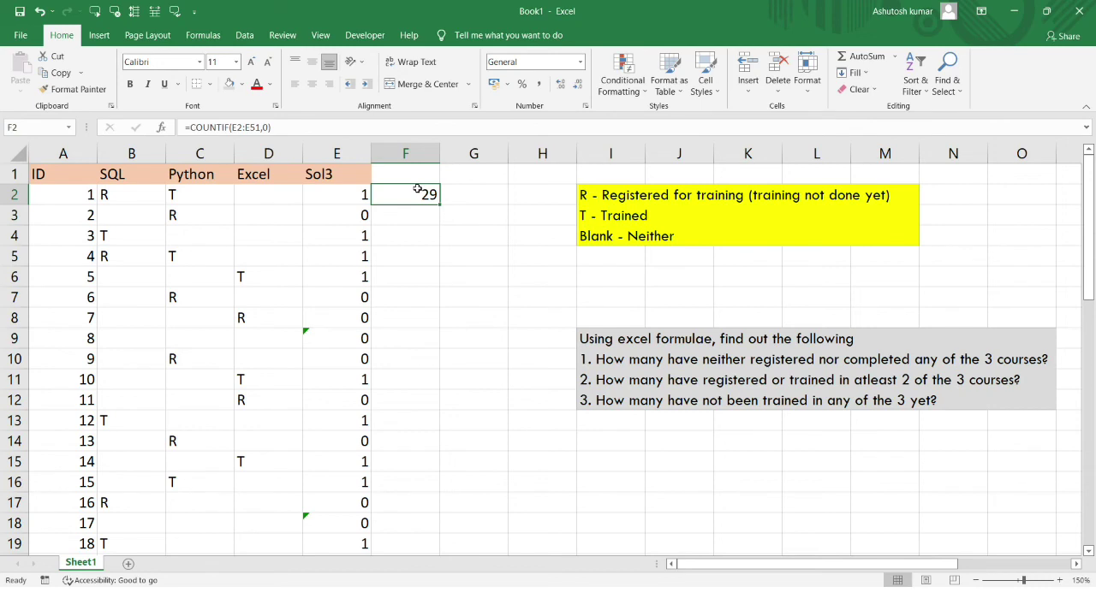
click(51, 152)
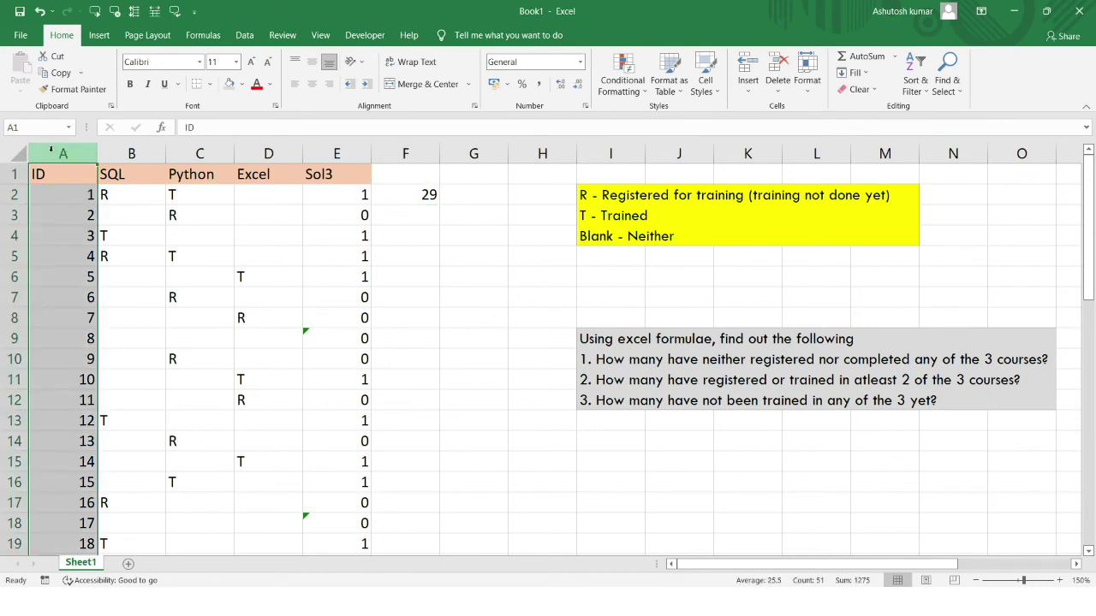
click(432, 194)
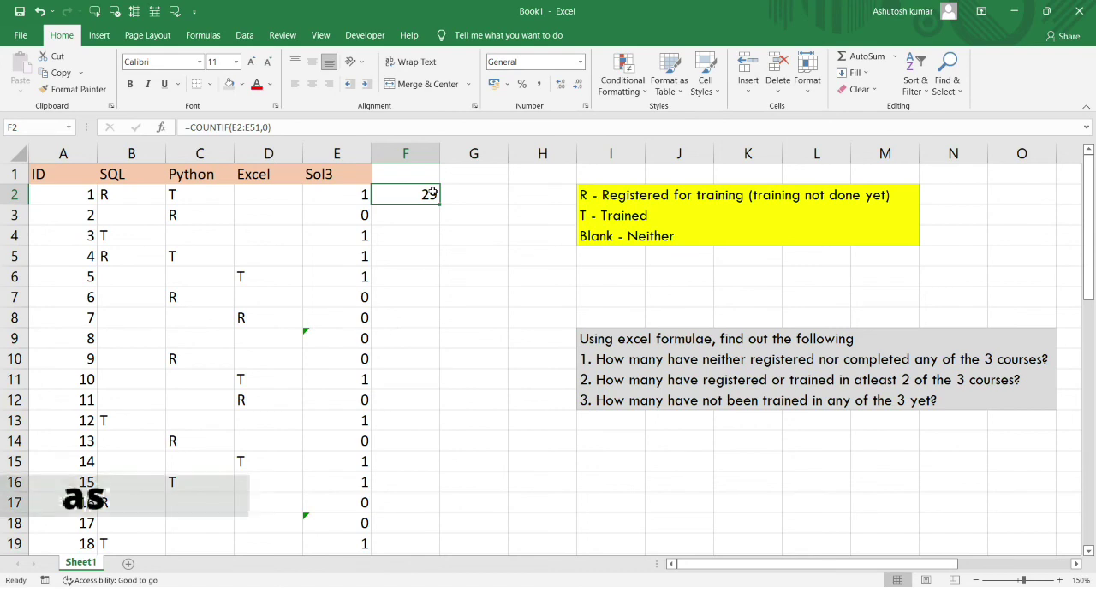
click(269, 216)
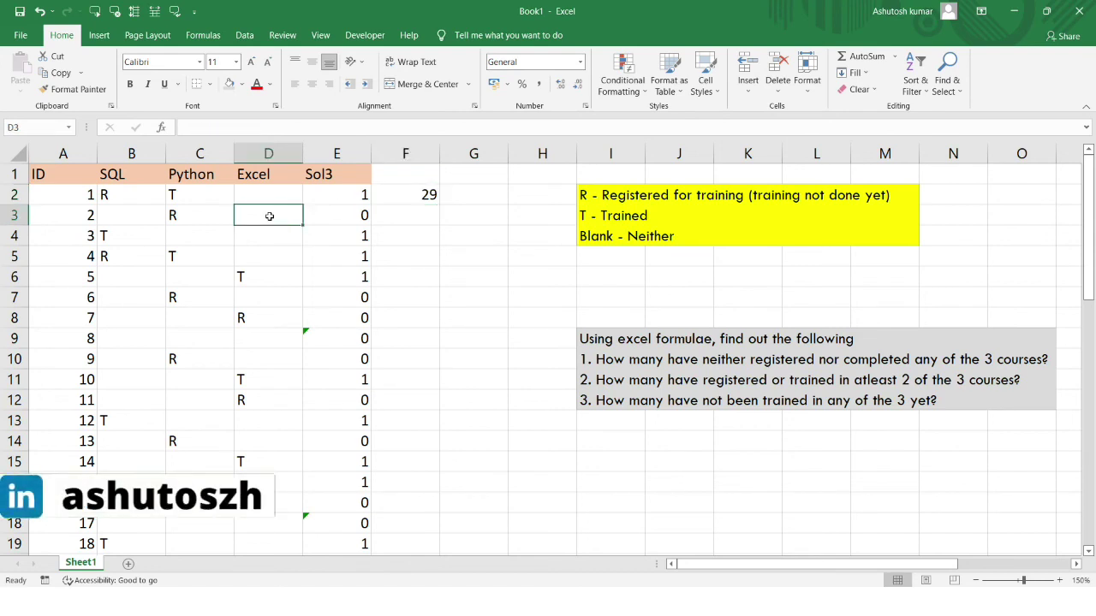
click(422, 196)
key(ctrl+c)
scroll(555, 384, right, 2)
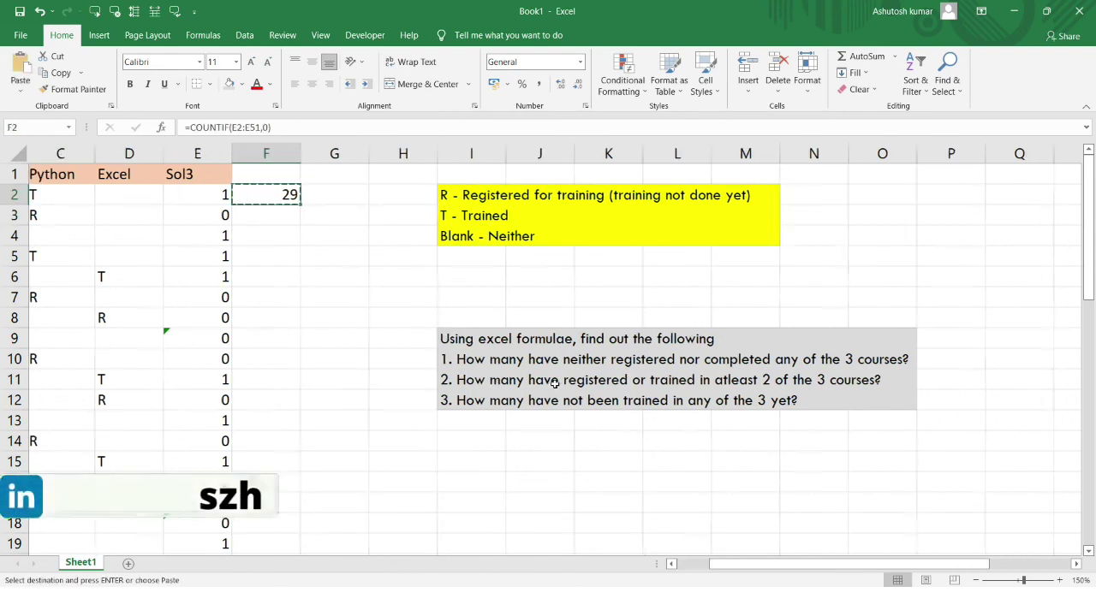
scroll(554, 384, right, 4)
click(702, 403)
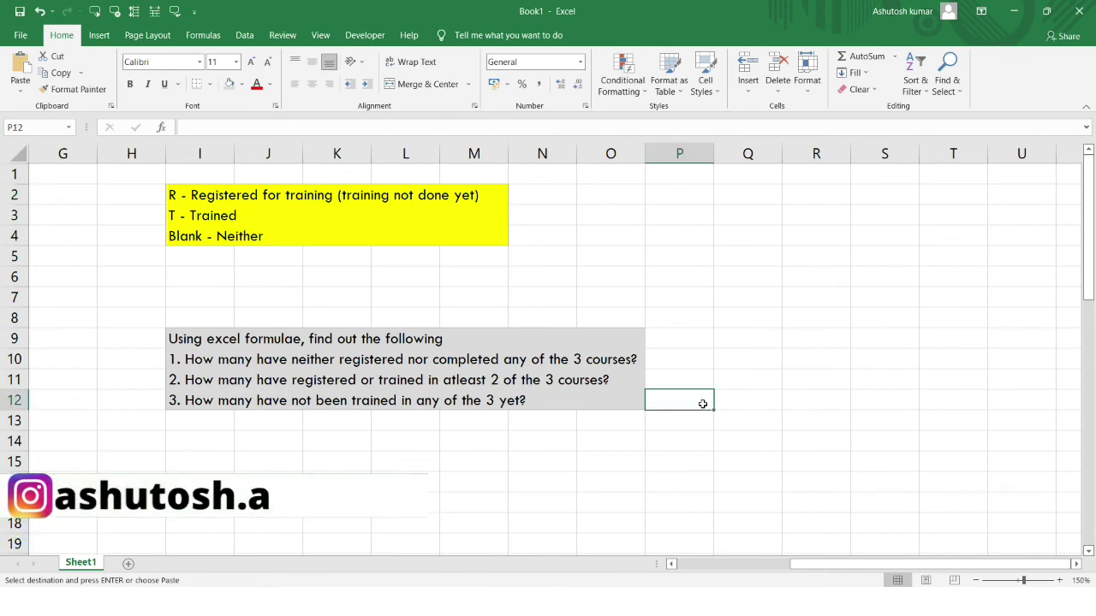
key(ctrl+v)
click(733, 419)
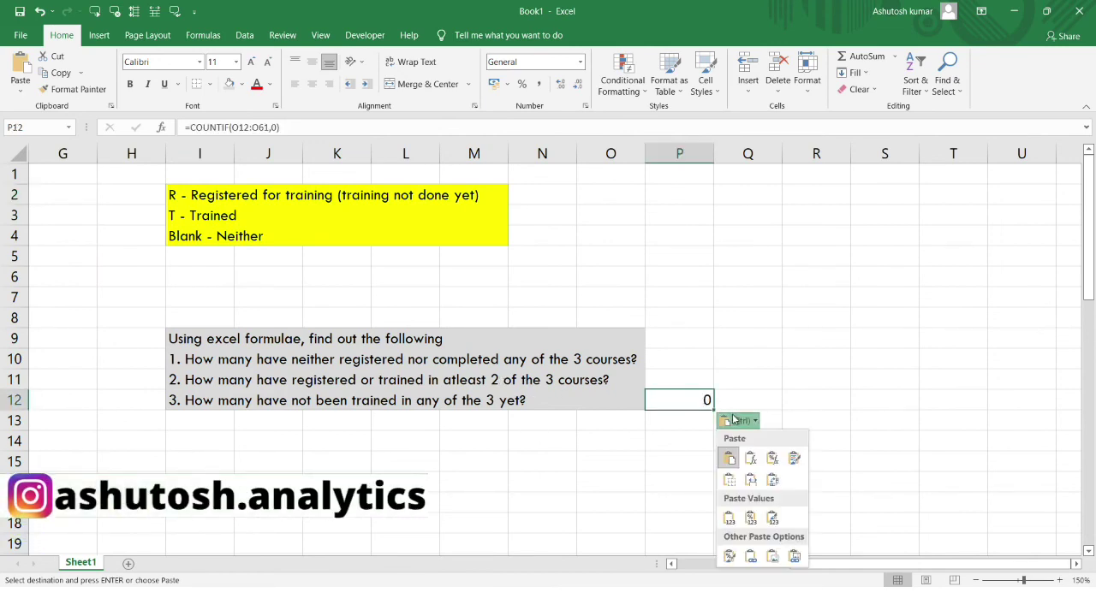
click(751, 518)
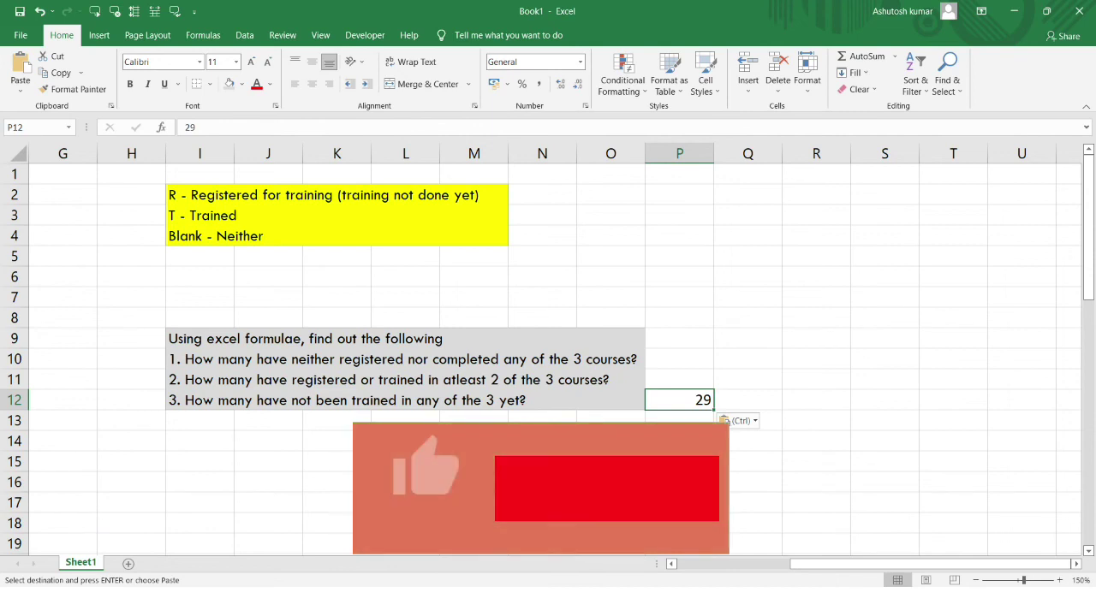
- Delete column F, which holds the helper COUNTIF formula beside Sol3
click(611, 441)
scroll(514, 343, left, 6)
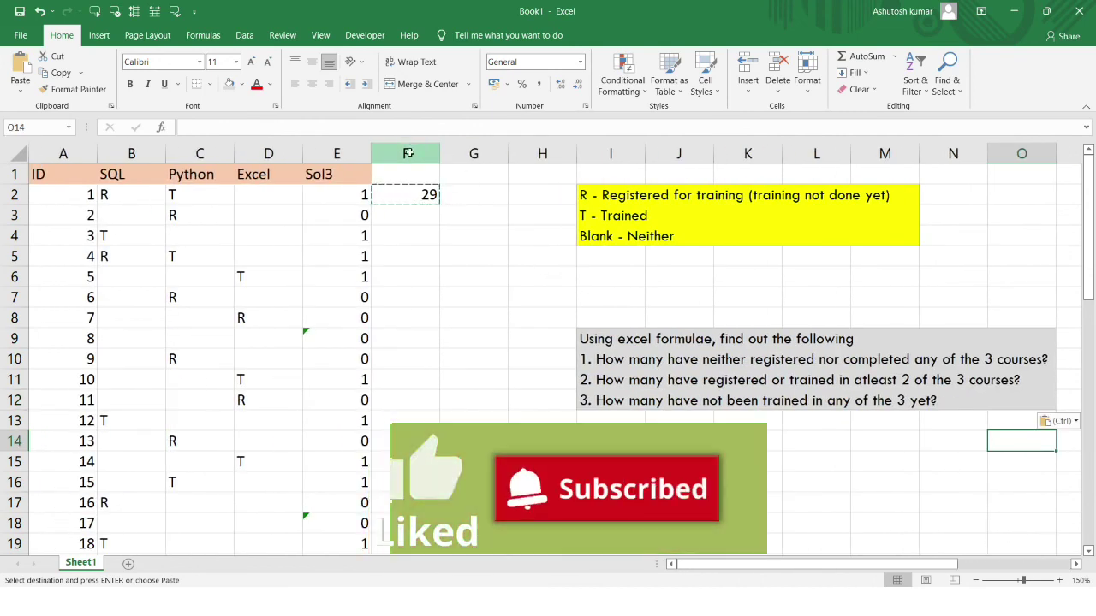
click(409, 153)
key(ctrl+minus)
click(679, 503)
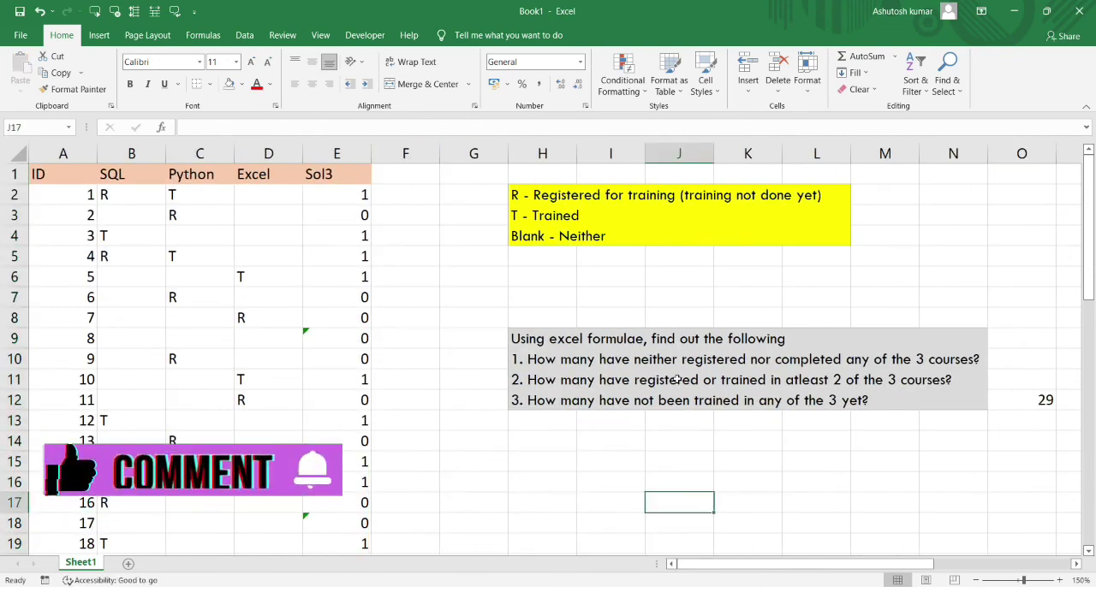
- Review the wording of questions 1 and 2 in H10 and H11
drag(615, 358, 774, 380)
click(557, 380)
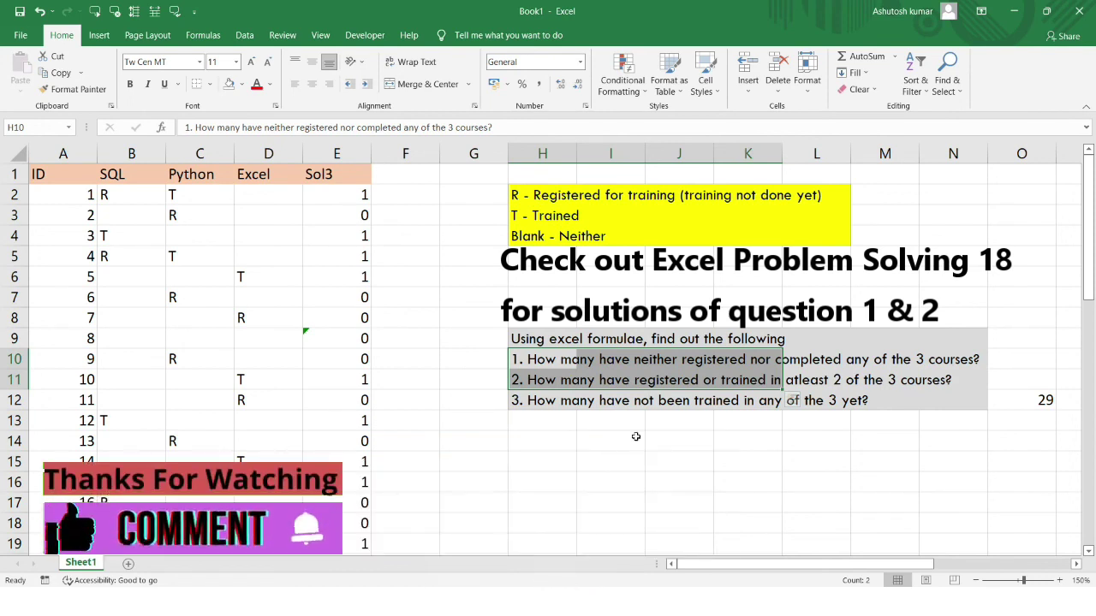
click(530, 366)
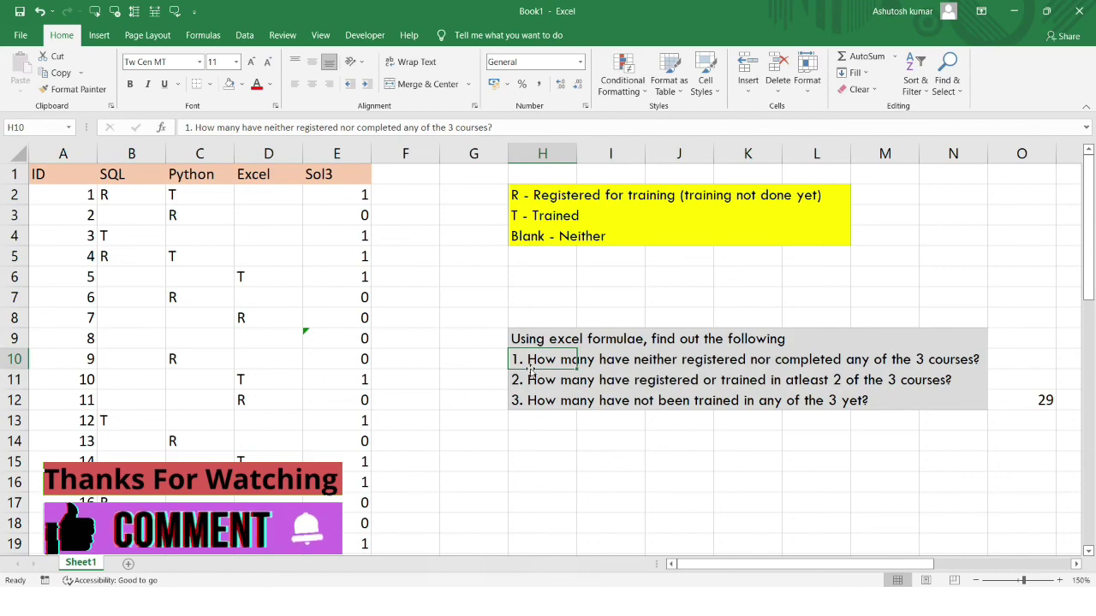